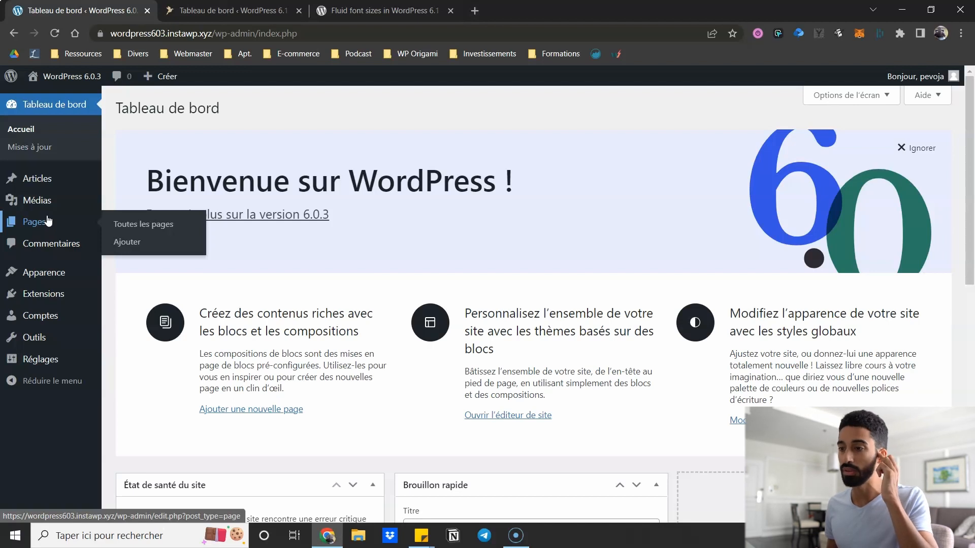
# - Open the Pages list on both the 6.0.3 and 6.1 sites, then open the Sample Page for editing
pyautogui.click(48, 221)
pyautogui.click(227, 10)
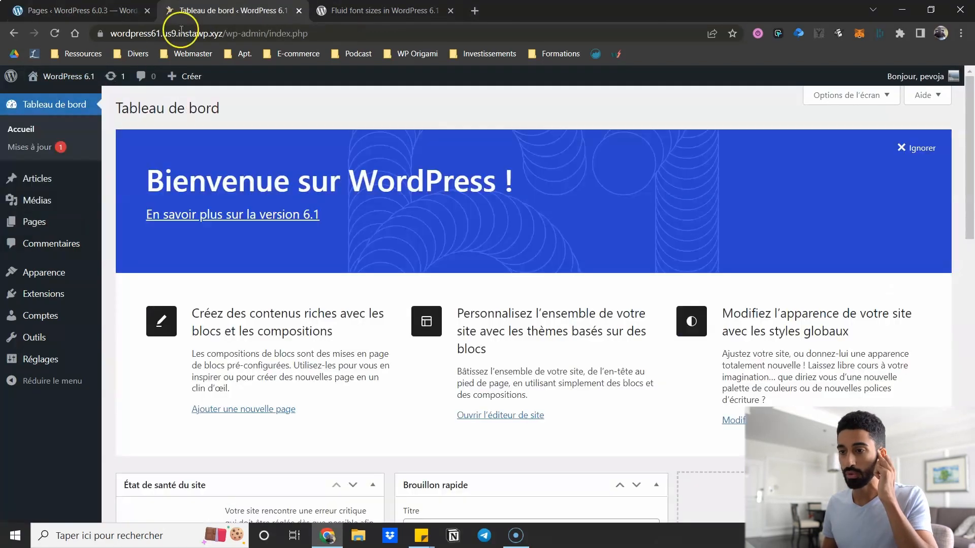
pyautogui.click(28, 228)
pyautogui.click(137, 10)
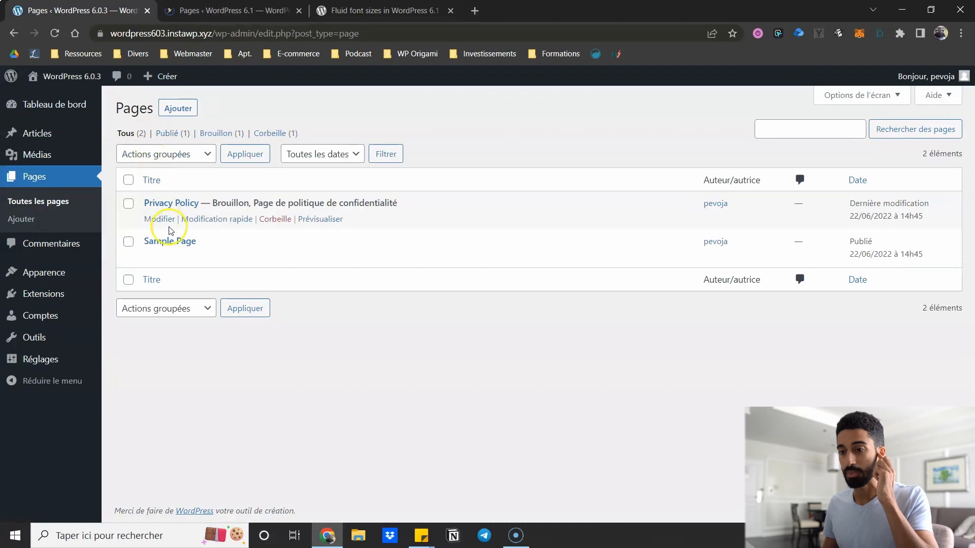
pyautogui.click(168, 243)
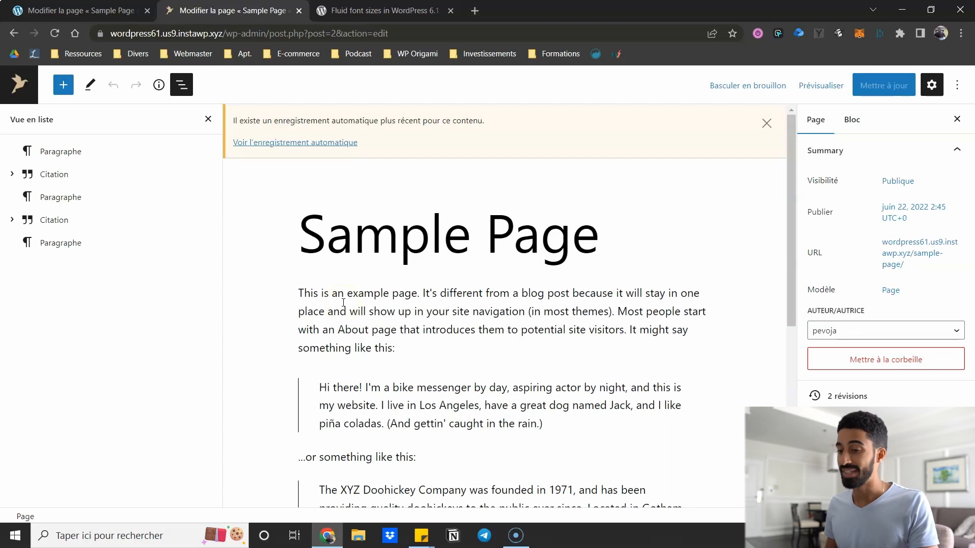
pyautogui.click(343, 303)
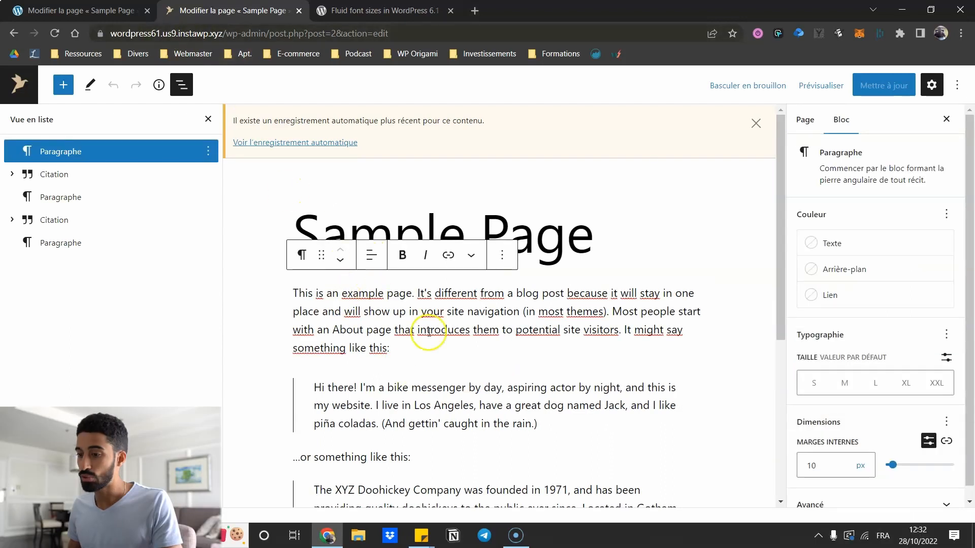
pyautogui.scroll(-3, 418, 315)
pyautogui.scroll(-1, 842, 372)
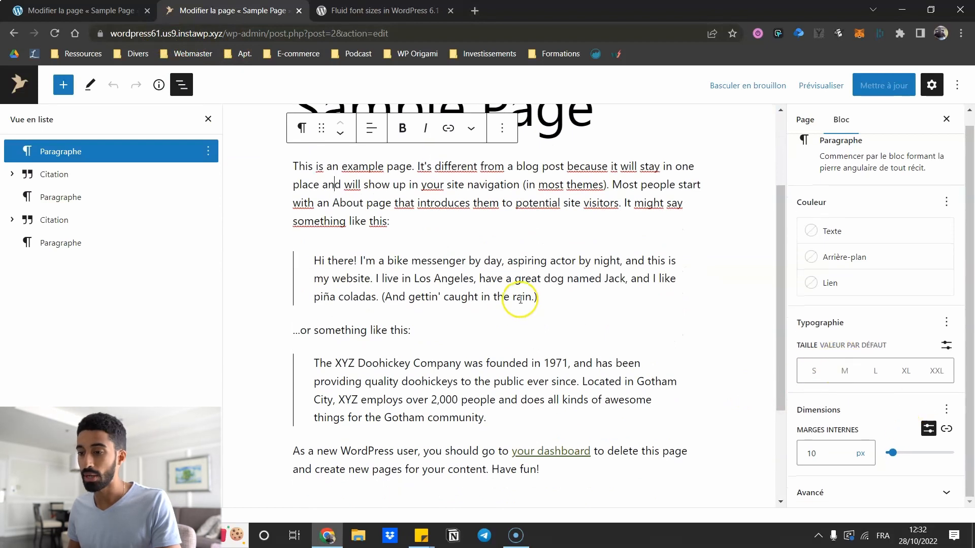
pyautogui.scroll(-1, 399, 390)
pyautogui.click(380, 404)
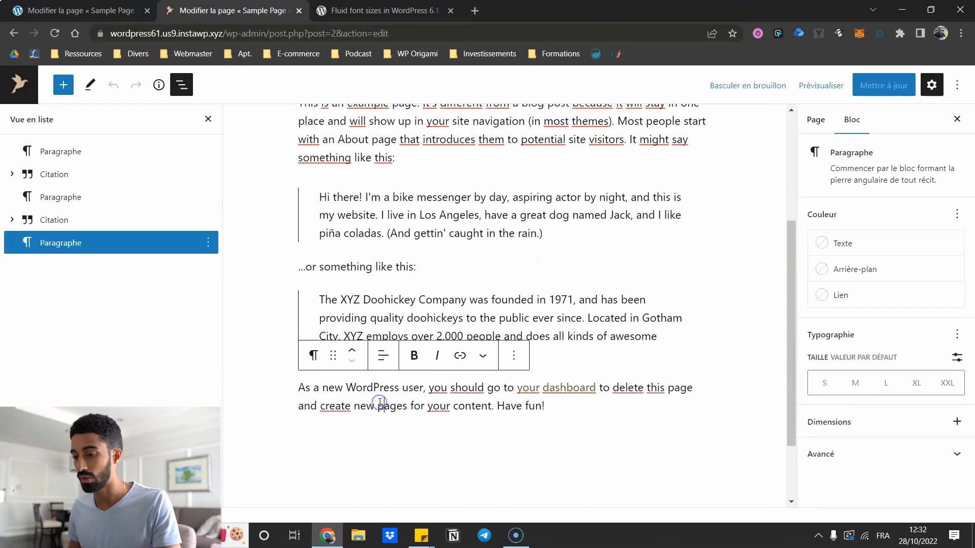
pyautogui.scroll(-1, 380, 404)
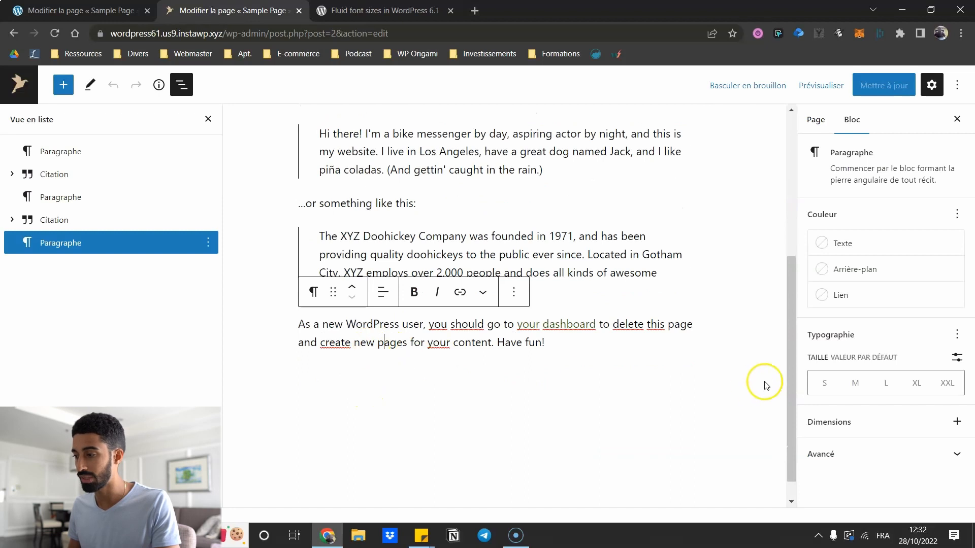
pyautogui.click(137, 15)
pyautogui.scroll(-4, 257, 262)
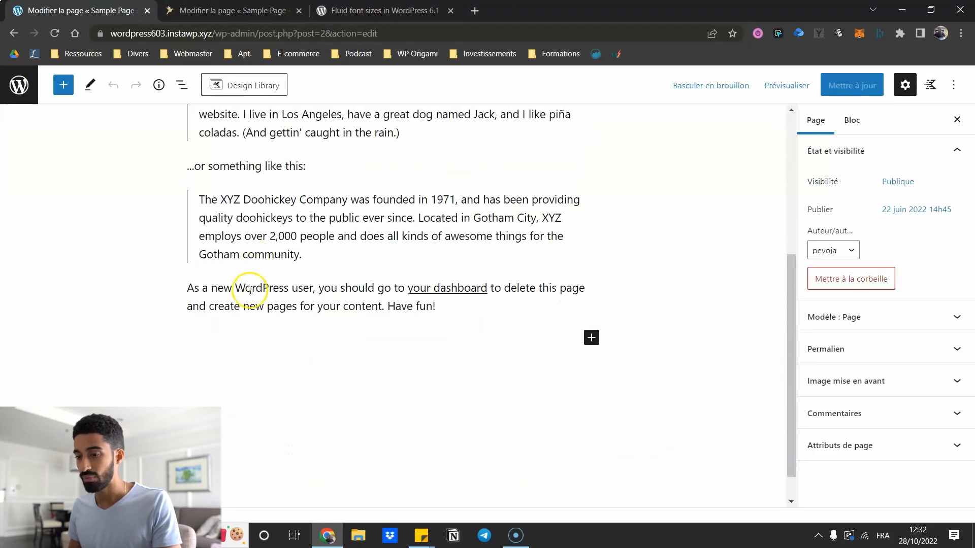
pyautogui.click(247, 296)
pyautogui.scroll(1, 246, 294)
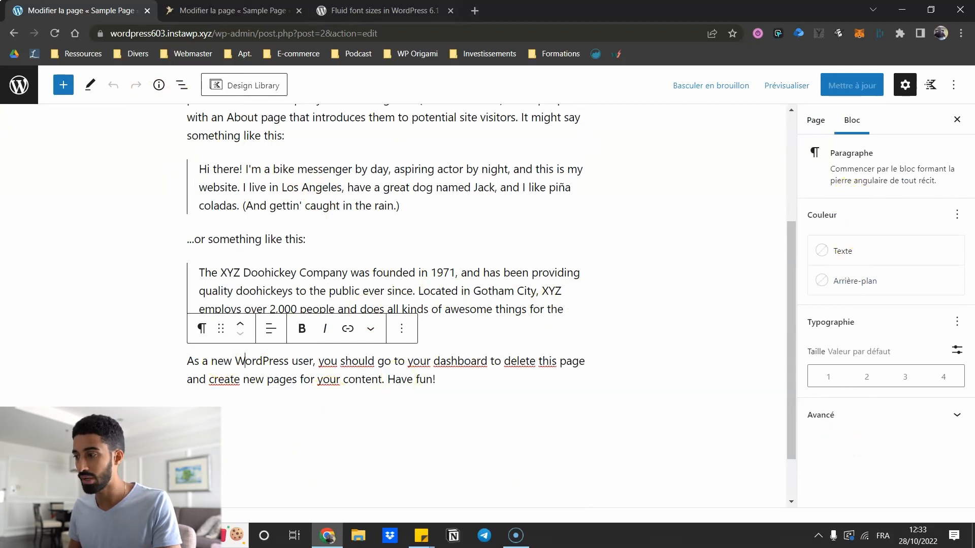
pyautogui.hotkey('ctrl', 'Tab')
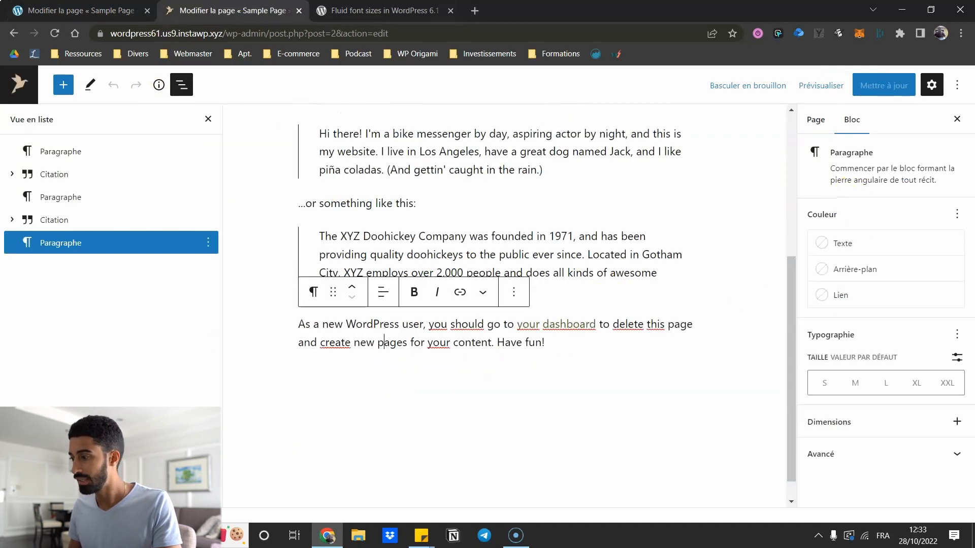
pyautogui.click(843, 296)
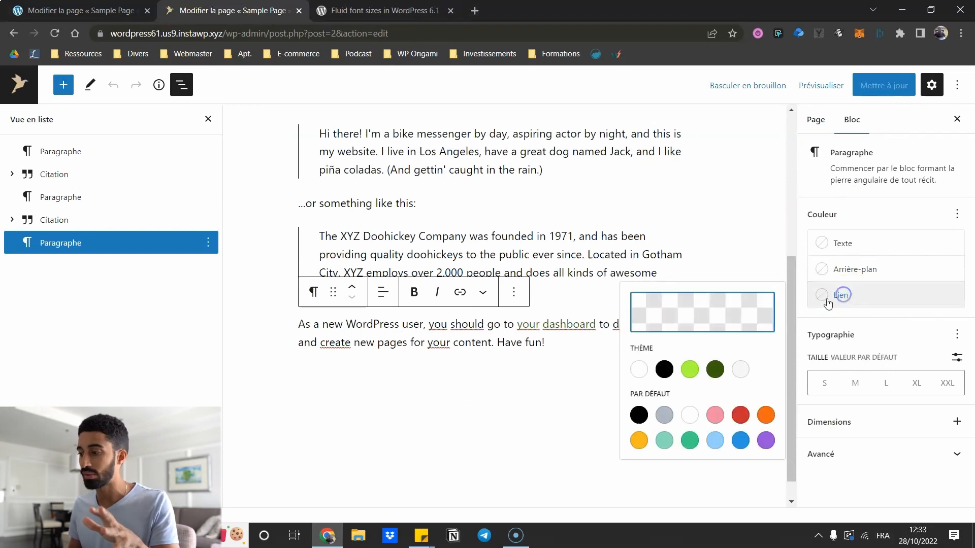
pyautogui.click(900, 303)
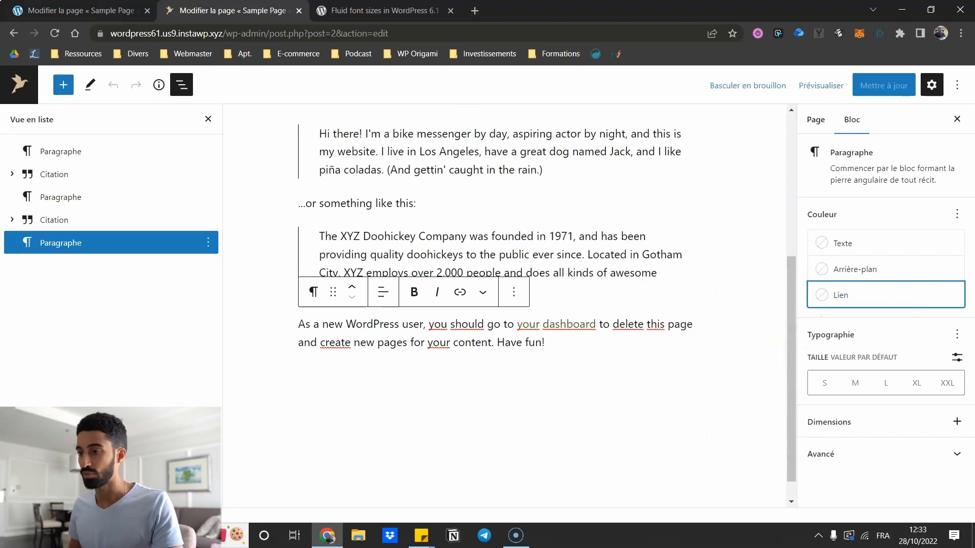
pyautogui.hotkey('ctrl', 'shift', 'Tab')
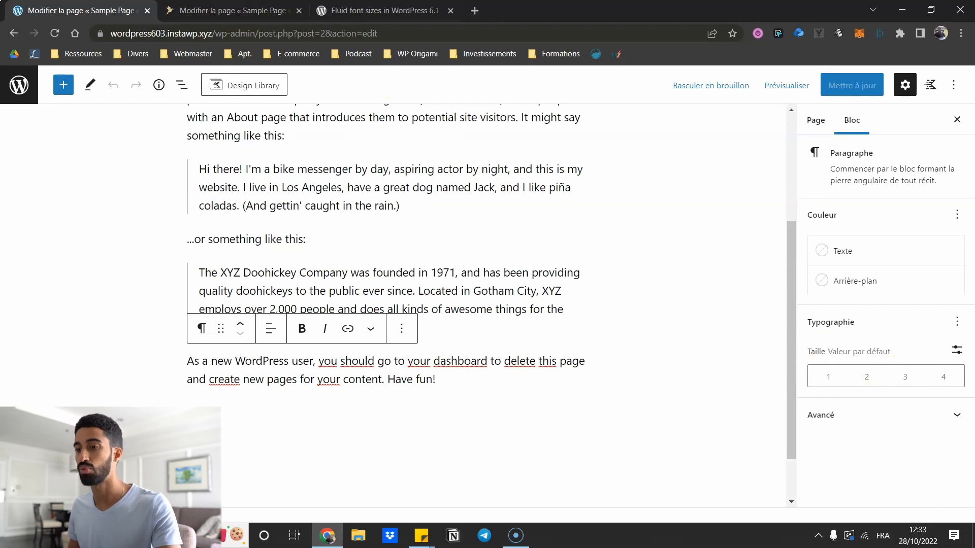
pyautogui.hotkey('ctrl', 'Tab')
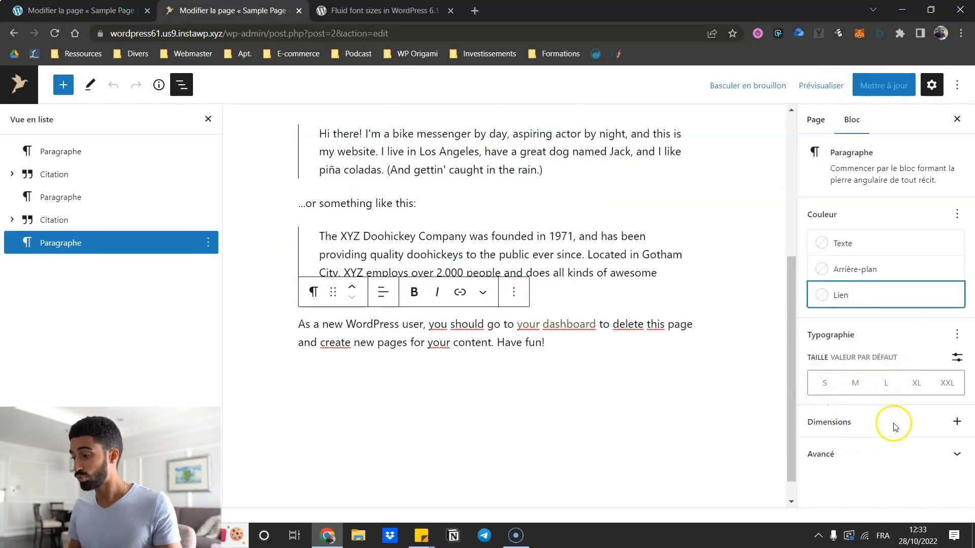
# - Add a Padding control to the last paragraph's Dimensions and set it to preset step 3
pyautogui.click(950, 424)
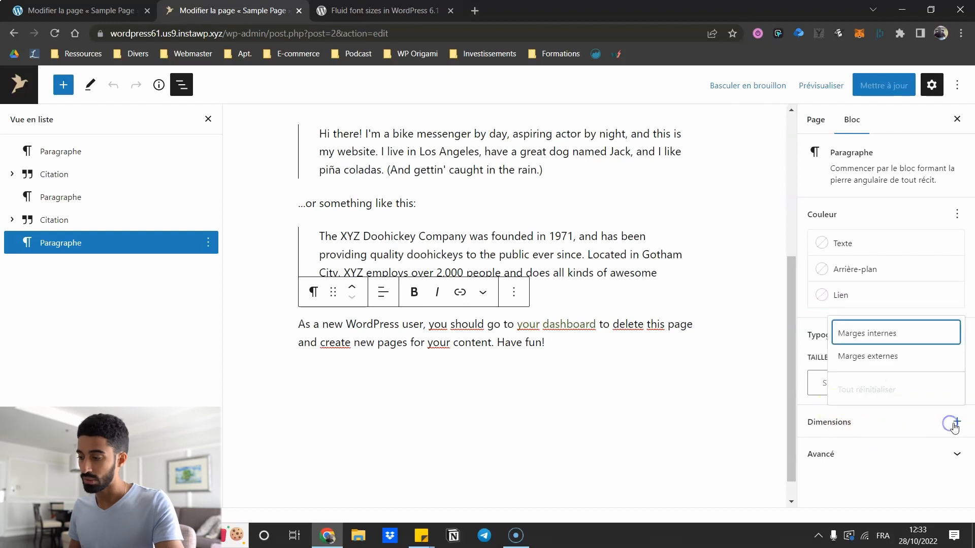
pyautogui.click(882, 339)
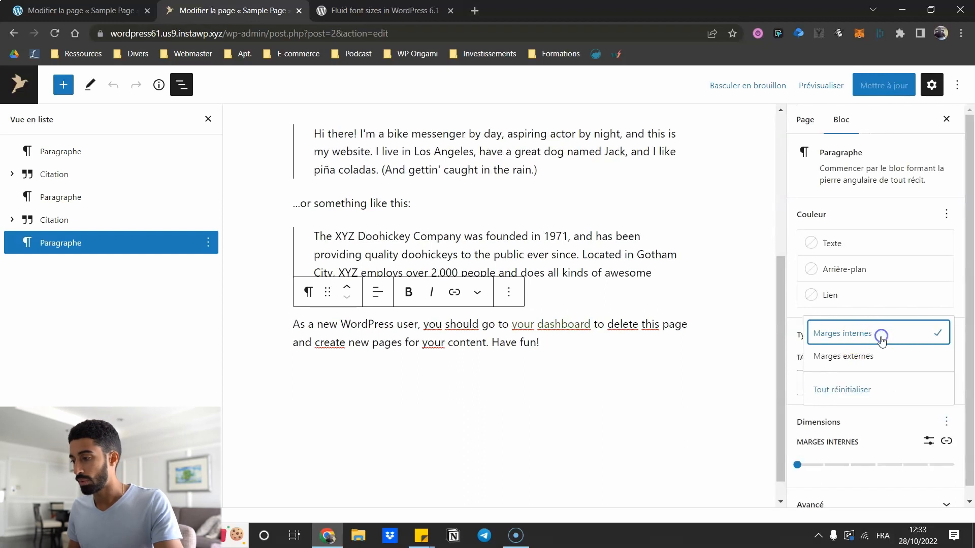
pyautogui.click(844, 455)
pyautogui.scroll(-1, 540, 323)
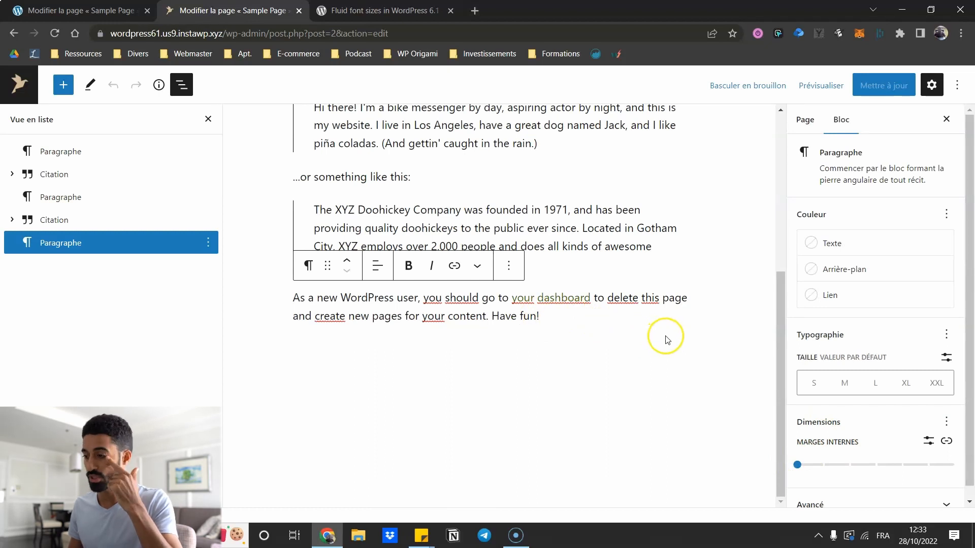
pyautogui.scroll(-1, 822, 426)
pyautogui.click(801, 452)
pyautogui.moveTo(803, 453); pyautogui.dragTo(876, 451)
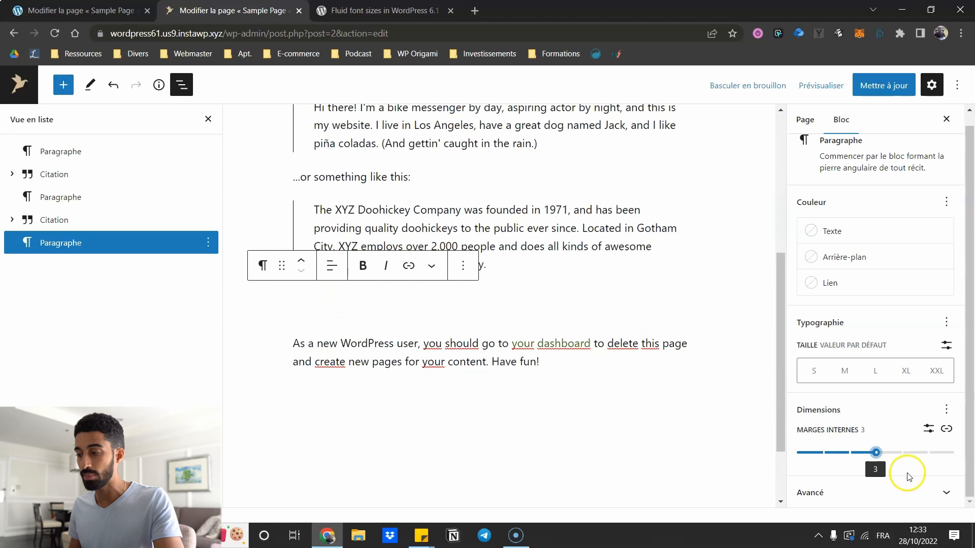
# - Try smaller steps and a custom 50 px padding, then return the padding to 0
pyautogui.moveTo(873, 450); pyautogui.dragTo(822, 451)
pyautogui.click(922, 430)
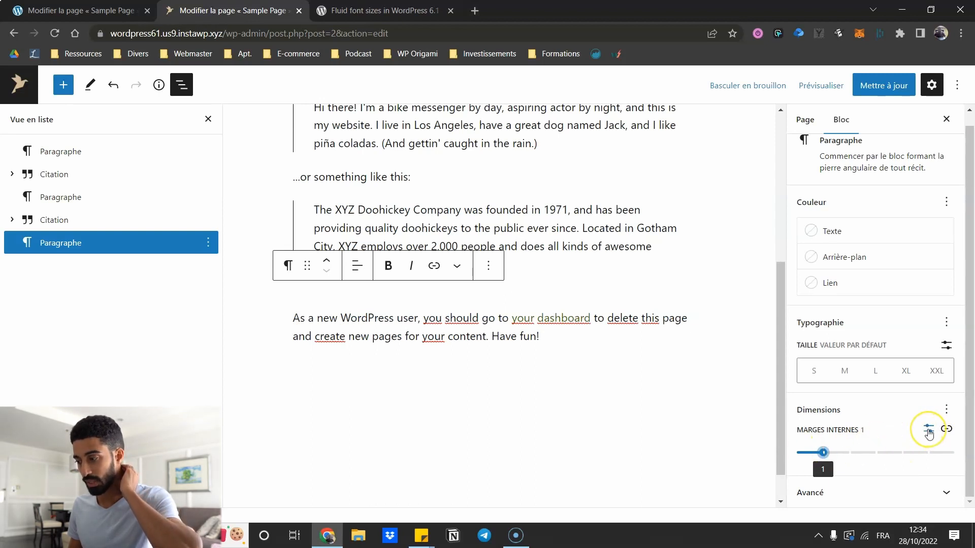
pyautogui.click(928, 432)
pyautogui.click(822, 452)
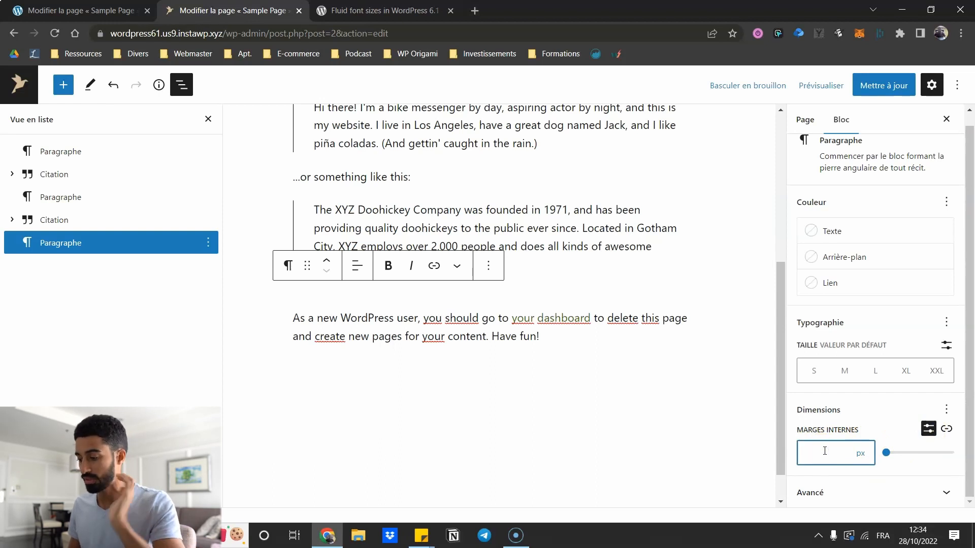
pyautogui.write('50')
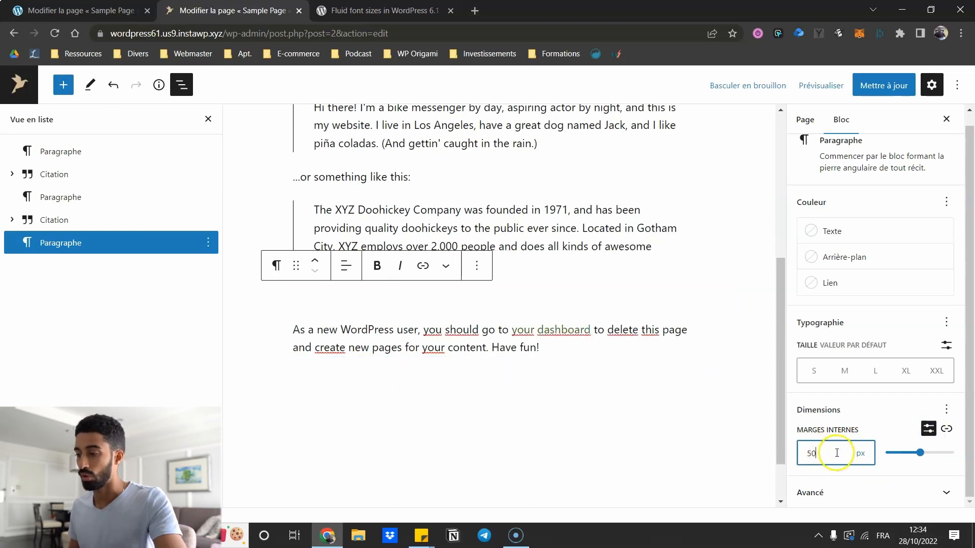
pyautogui.click(860, 454)
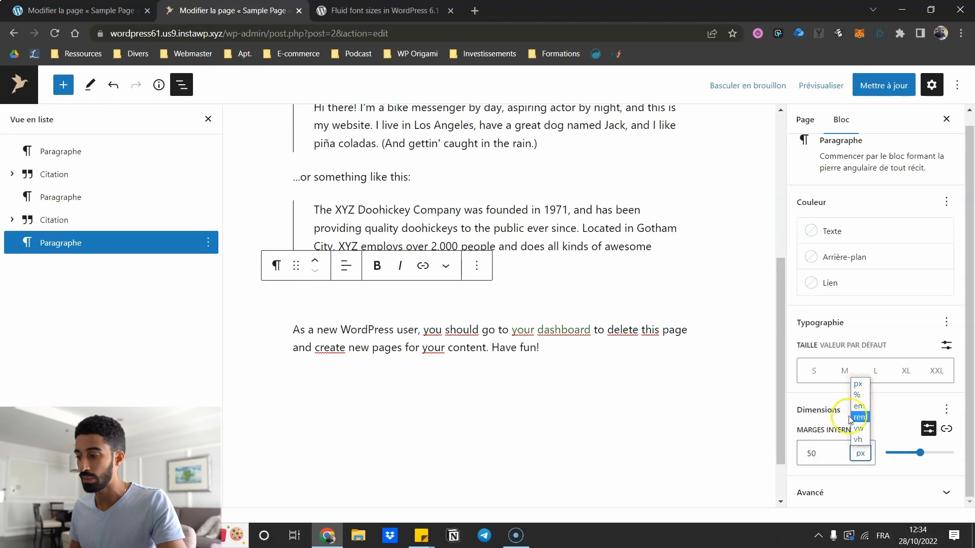
pyautogui.moveTo(919, 453); pyautogui.dragTo(896, 453)
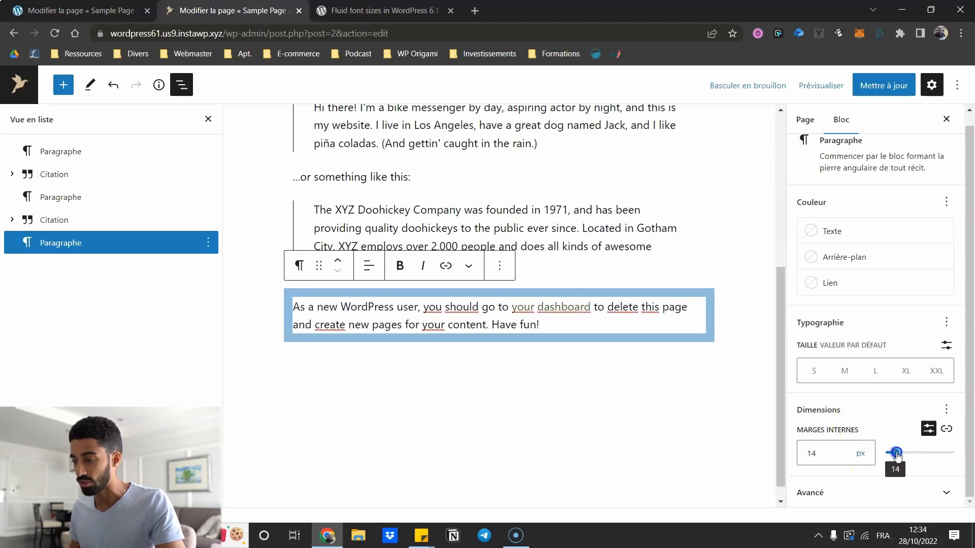
pyautogui.click(929, 429)
pyautogui.moveTo(810, 452)
pyautogui.mouseDown()
pyautogui.moveTo(860, 451)
pyautogui.moveTo(799, 452)
pyautogui.mouseUp()
pyautogui.click(928, 429)
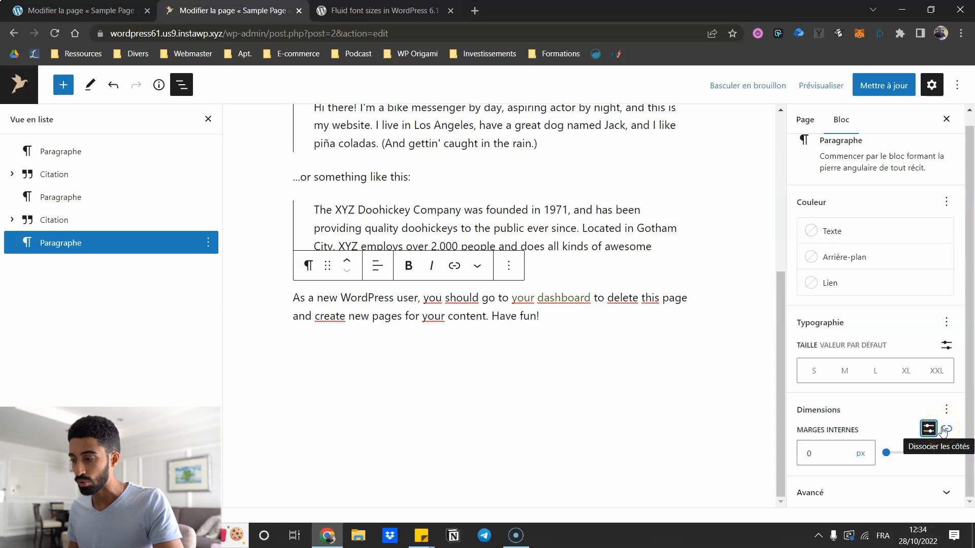
# - Split the closing paragraph's padding into separate sides, relink them, then split them again
pyautogui.click(946, 430)
pyautogui.scroll(-3, 934, 426)
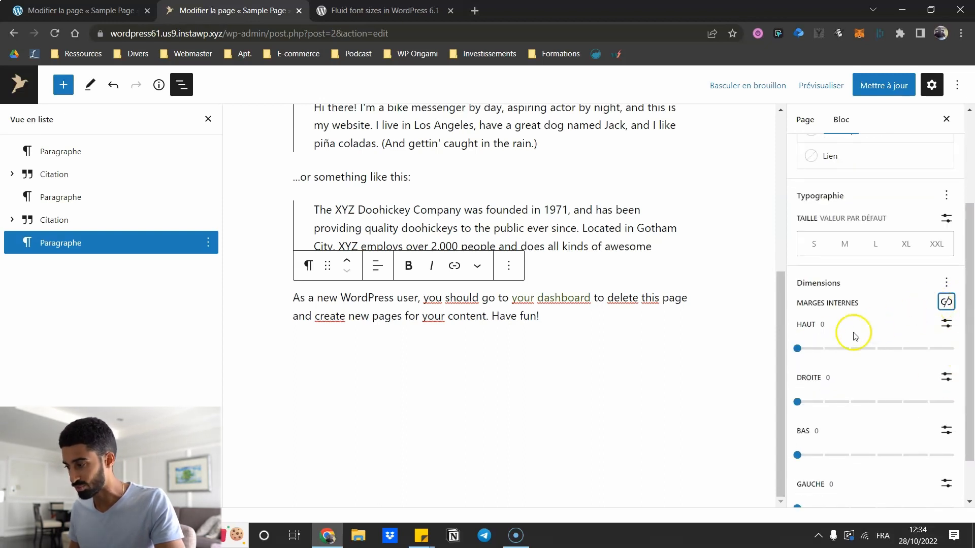
pyautogui.moveTo(801, 350); pyautogui.dragTo(823, 348)
pyautogui.scroll(-1, 864, 409)
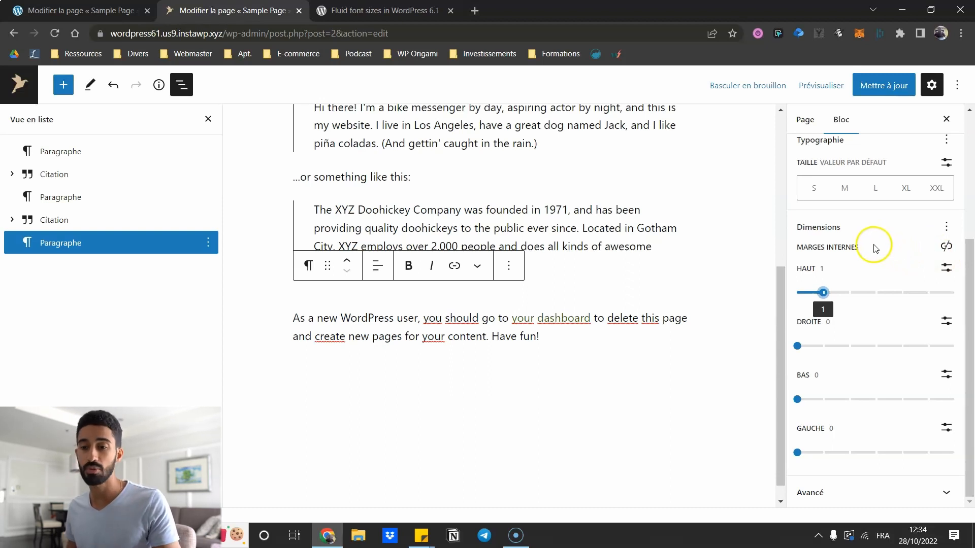
pyautogui.scroll(3, 868, 275)
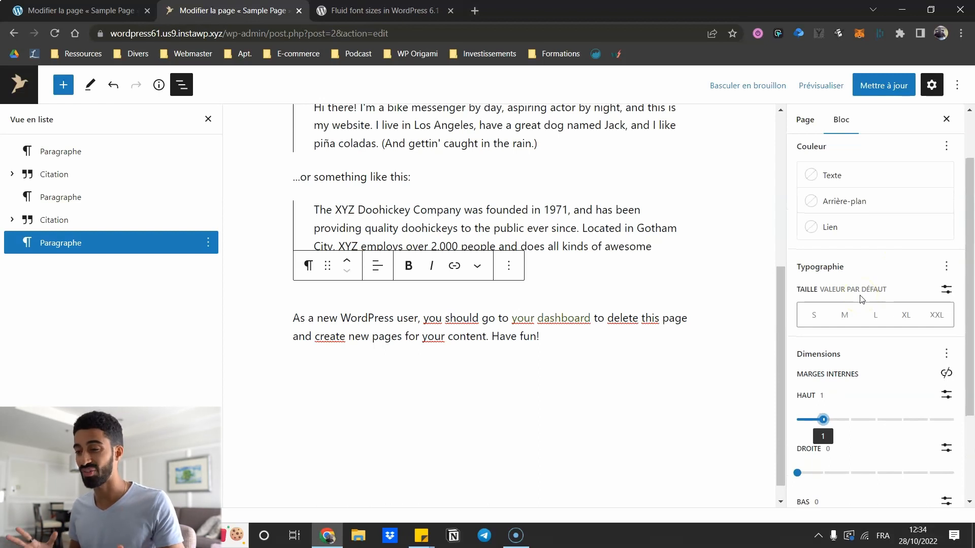
pyautogui.scroll(-3, 861, 300)
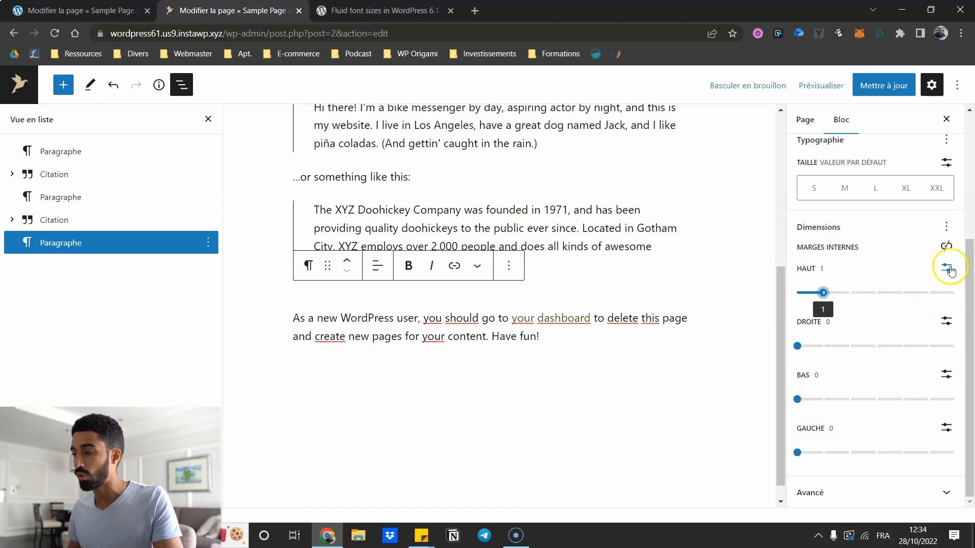
pyautogui.click(946, 245)
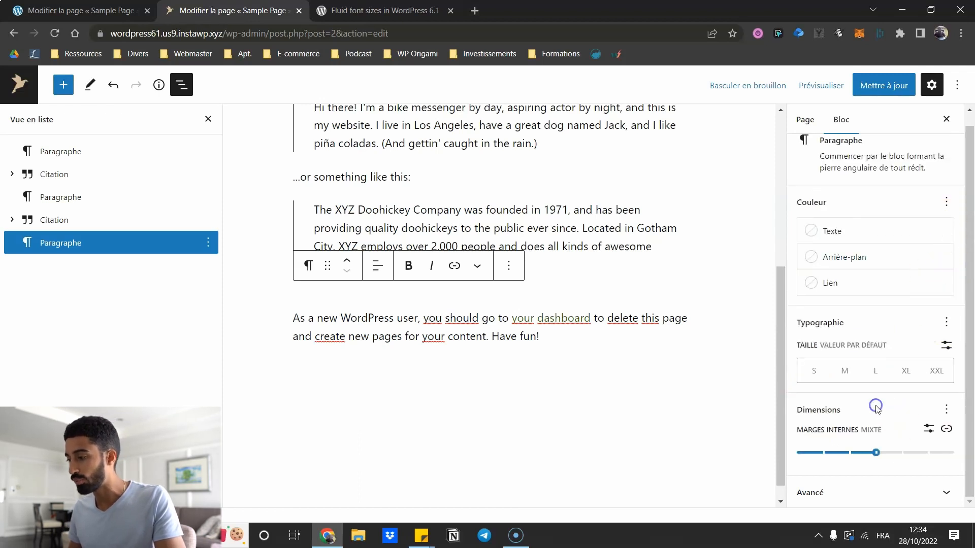
pyautogui.click(928, 434)
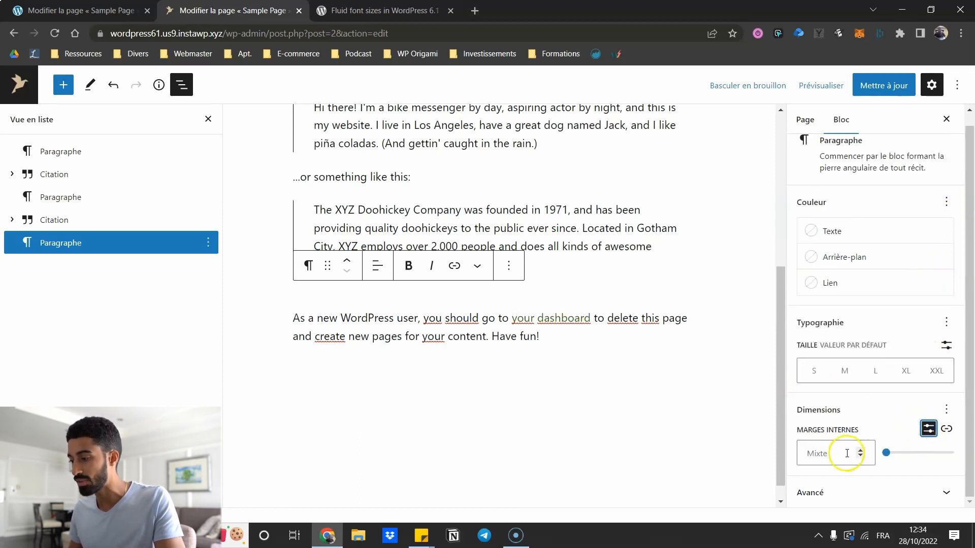
pyautogui.click(946, 428)
pyautogui.scroll(-3, 899, 406)
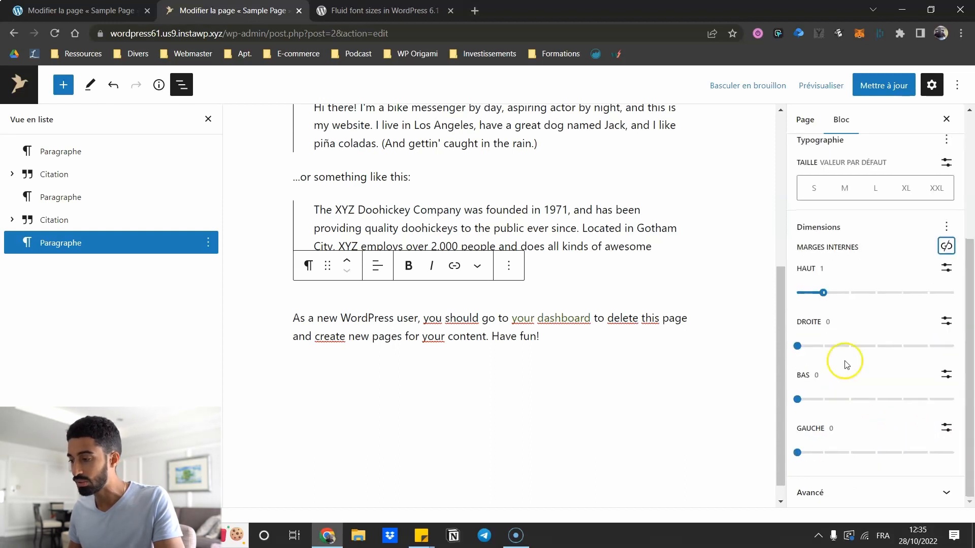
# - Try a 20 px top padding, reset it to 0, and place the caret after '...or something like this:'
pyautogui.click(945, 269)
pyautogui.click(829, 295)
pyautogui.write('20')
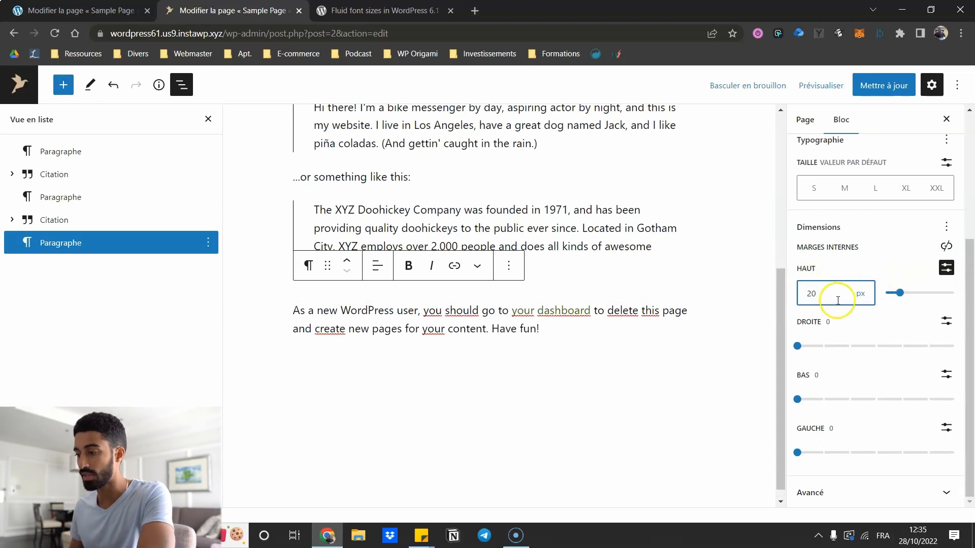
pyautogui.moveTo(900, 295)
pyautogui.mouseDown()
pyautogui.moveTo(924, 293)
pyautogui.moveTo(898, 295)
pyautogui.moveTo(923, 294)
pyautogui.moveTo(914, 295)
pyautogui.mouseUp()
pyautogui.click(945, 267)
pyautogui.moveTo(798, 292)
pyautogui.mouseDown()
pyautogui.moveTo(880, 300)
pyautogui.moveTo(795, 292)
pyautogui.mouseUp()
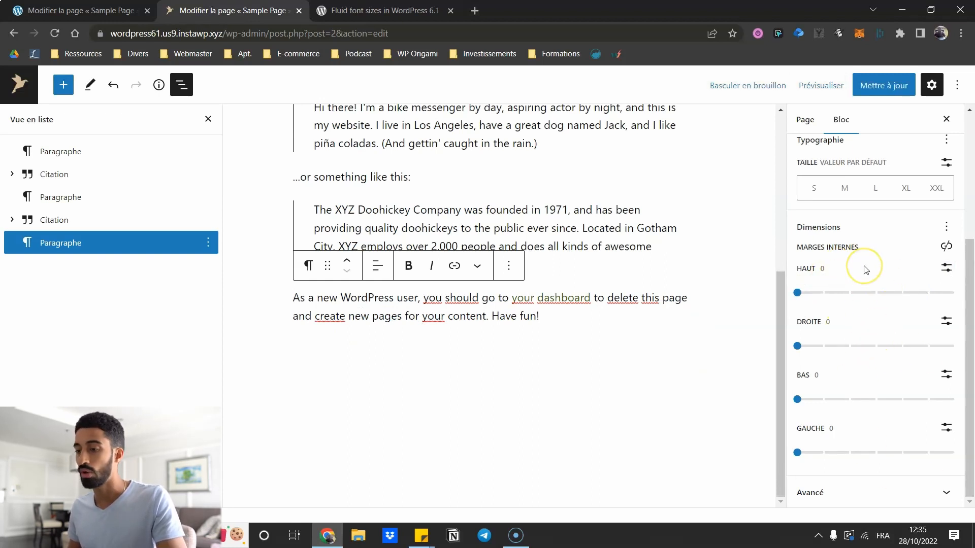
pyautogui.click(947, 268)
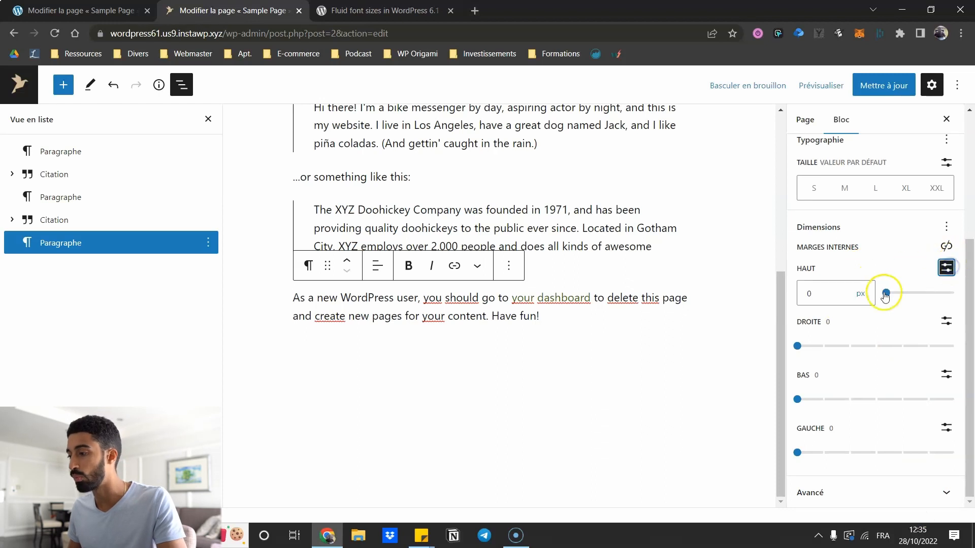
pyautogui.click(500, 179)
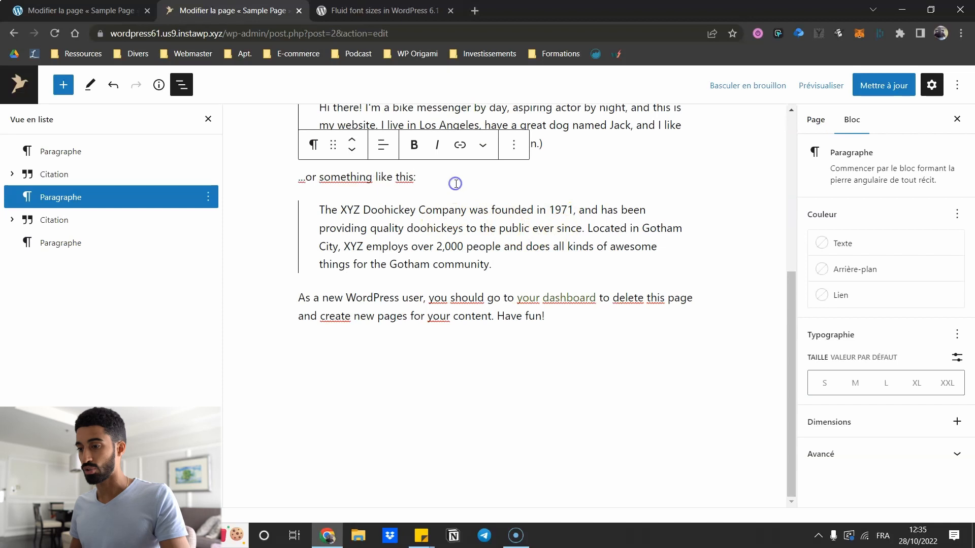
# - Insert Capture-decran-56.png from the media library as an Image block below the paragraph
pyautogui.press('Return')
pyautogui.write('/im')
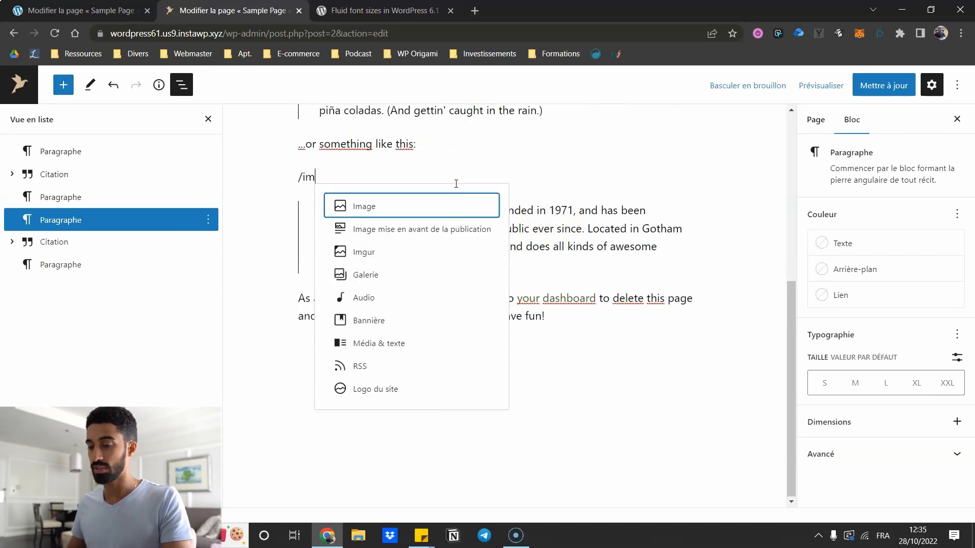
pyautogui.click(361, 212)
pyautogui.click(395, 256)
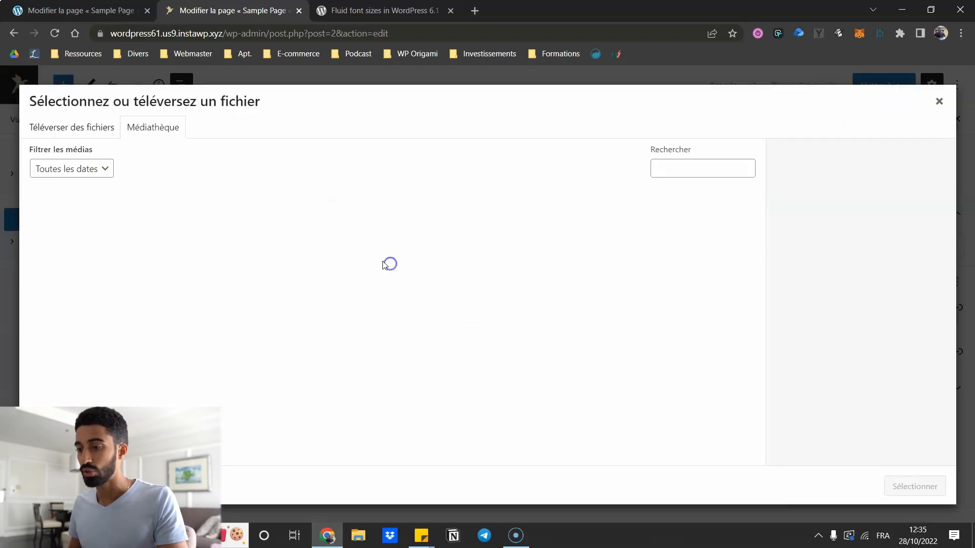
pyautogui.click(159, 219)
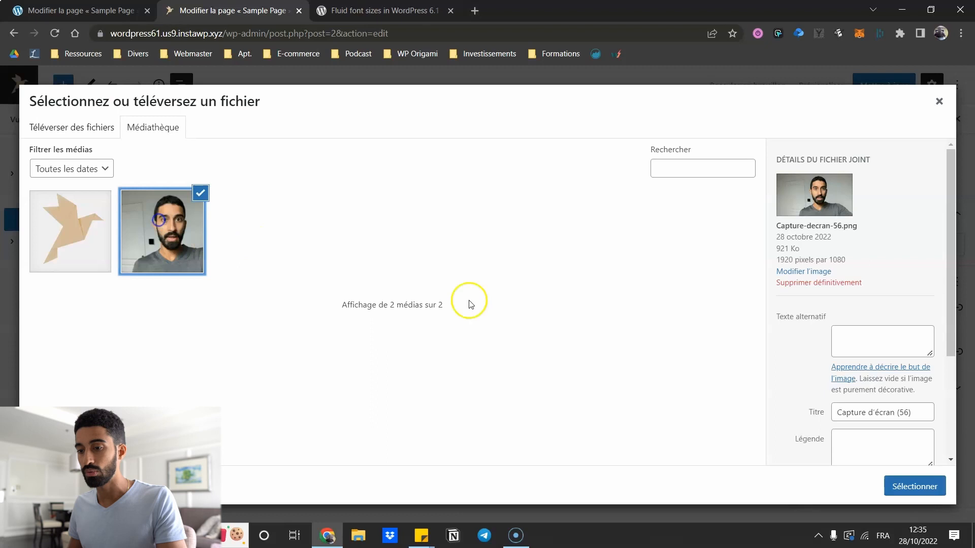
pyautogui.click(914, 486)
pyautogui.scroll(4, 456, 300)
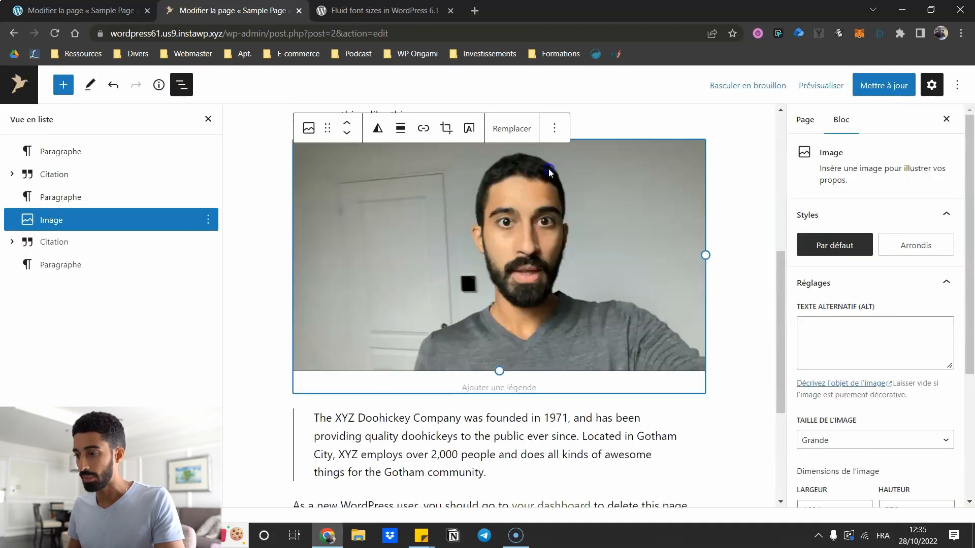
pyautogui.scroll(-4, 856, 240)
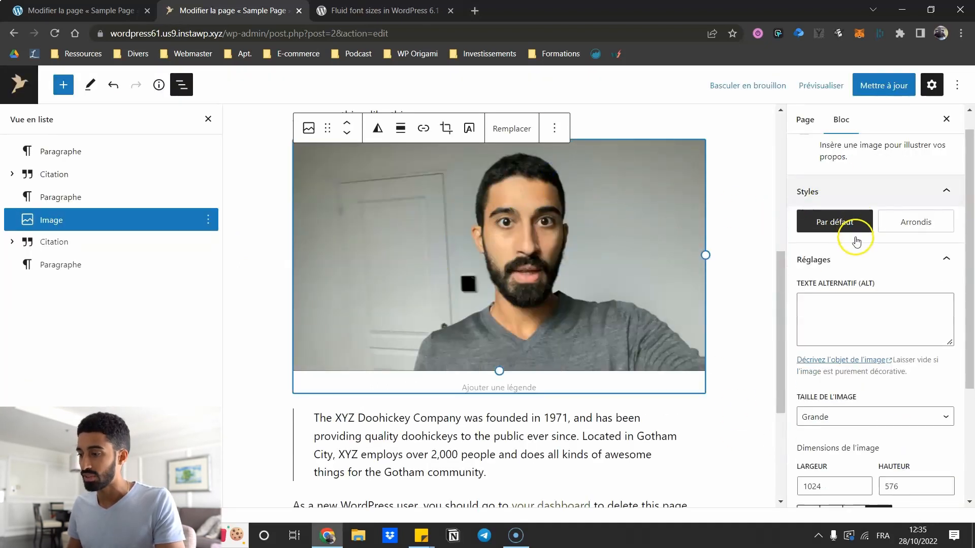
pyautogui.scroll(-3, 711, 233)
pyautogui.scroll(4, 663, 254)
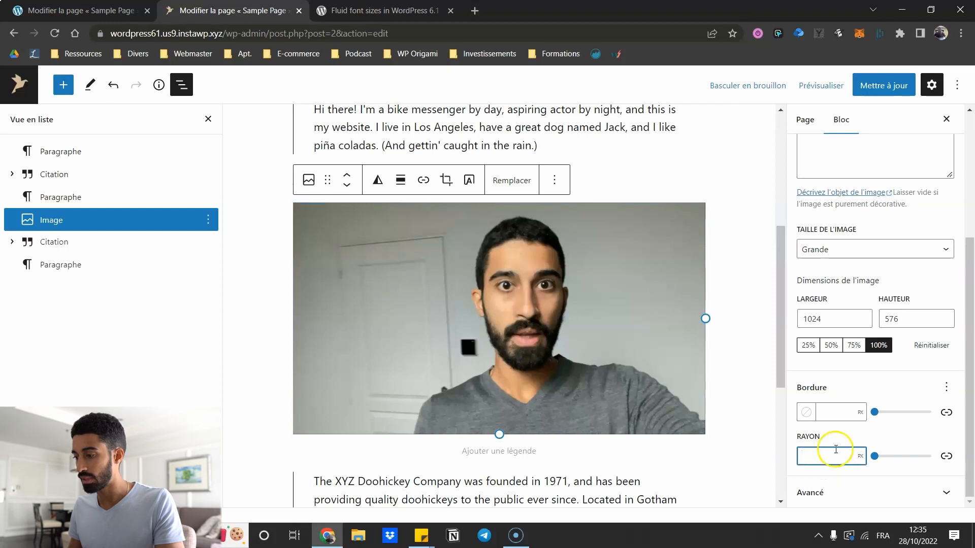
# - Give the image a 10 px Cyan vert vif border with a 27 px corner radius
pyautogui.write('50')
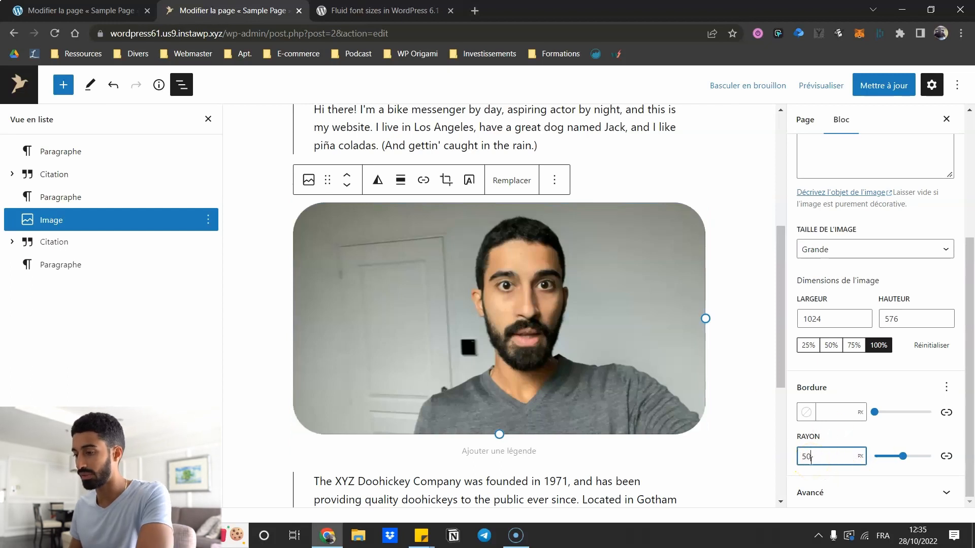
pyautogui.moveTo(838, 456); pyautogui.dragTo(779, 457)
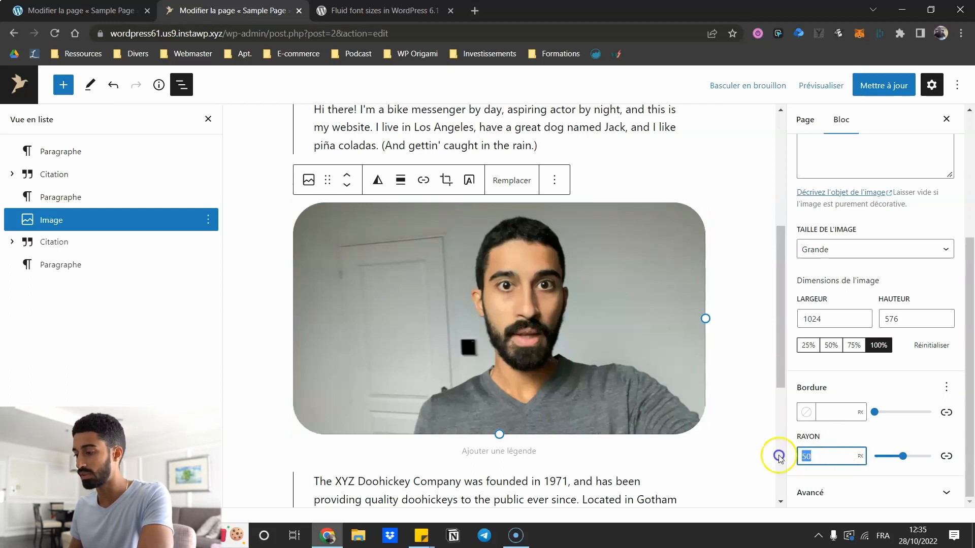
pyautogui.press('BackSpace')
pyautogui.click(831, 412)
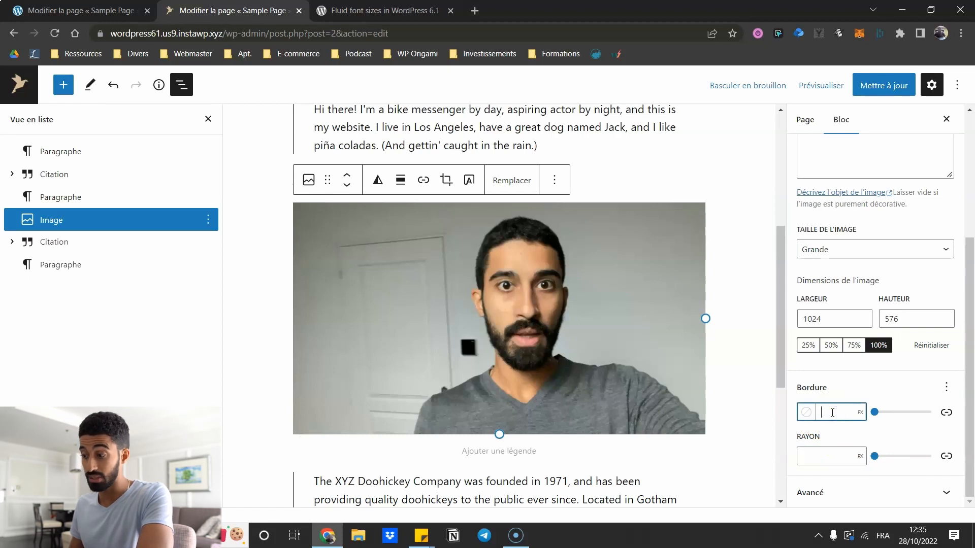
pyautogui.write('10')
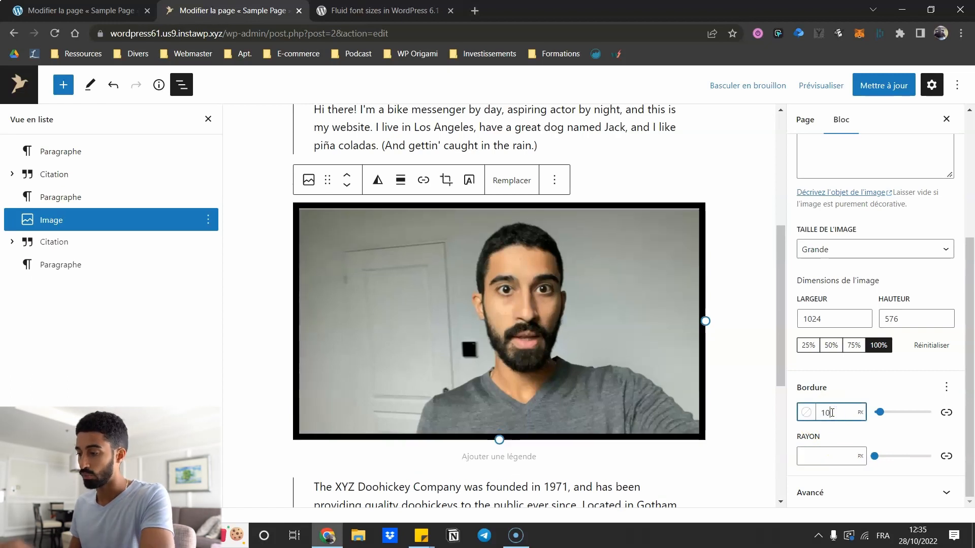
pyautogui.click(819, 451)
pyautogui.write('15')
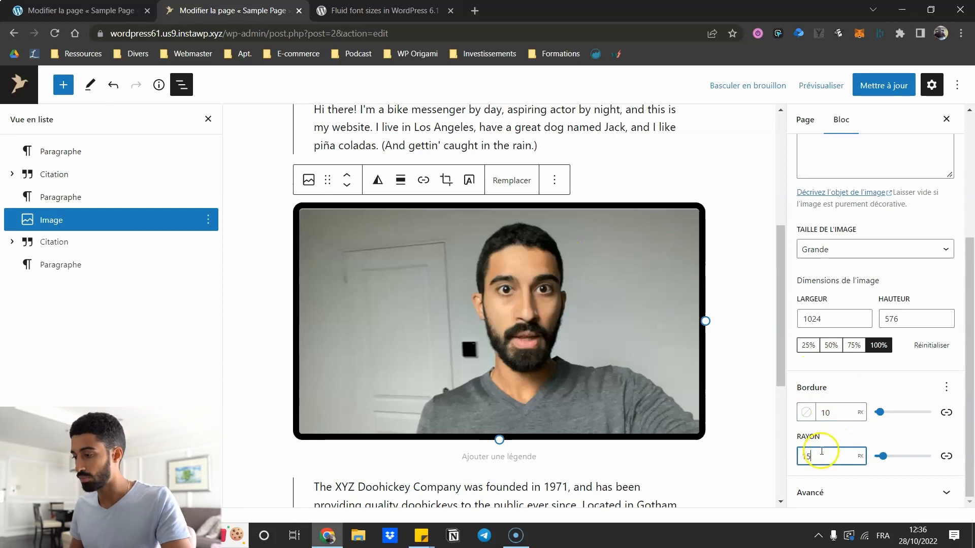
pyautogui.moveTo(882, 456); pyautogui.dragTo(887, 455)
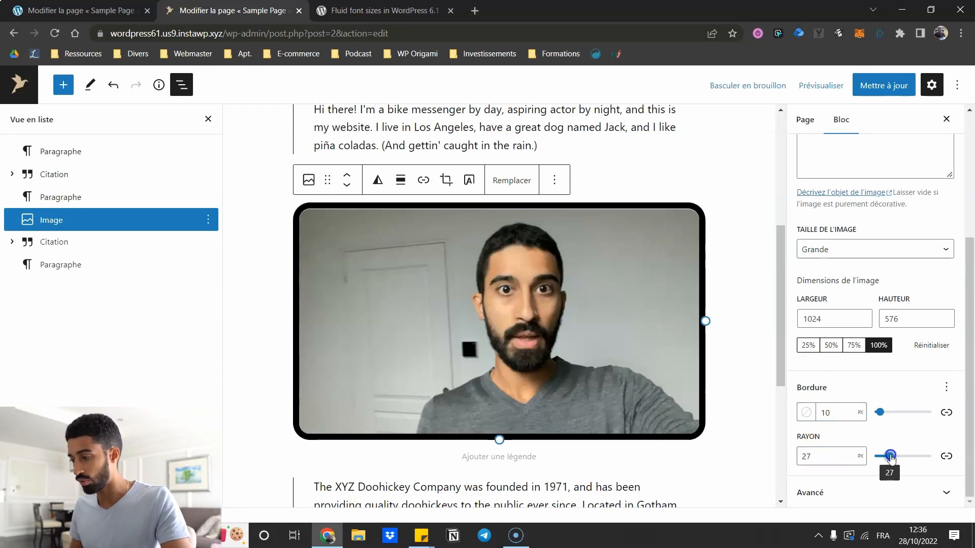
pyautogui.click(807, 411)
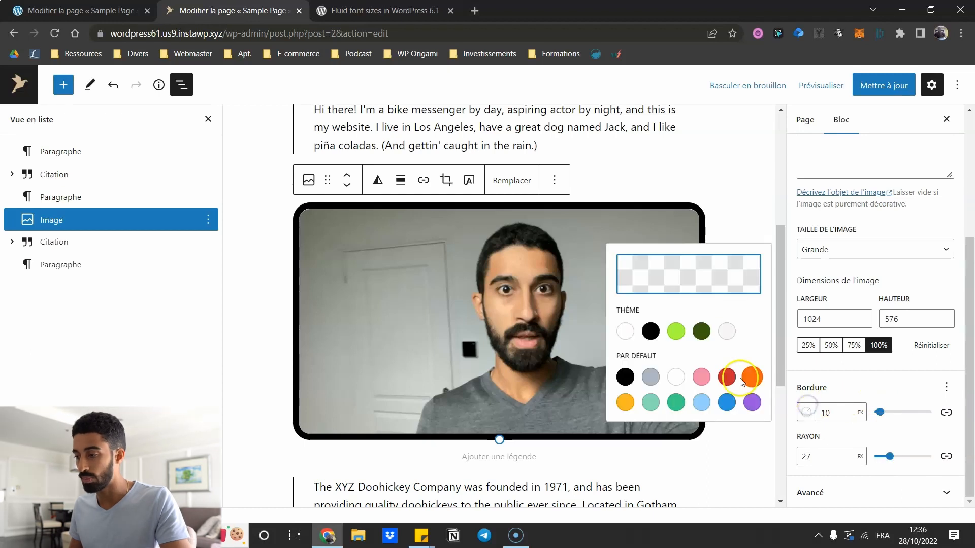
pyautogui.click(726, 377)
pyautogui.click(677, 373)
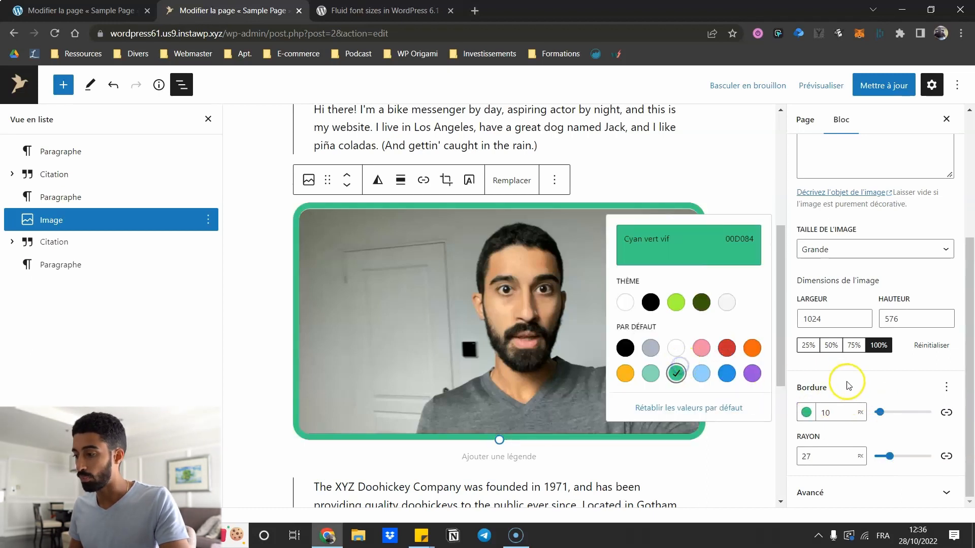
pyautogui.click(845, 382)
# - Unlink the border sides, make the top border 50 px and pink, and set the left to 20 px
pyautogui.click(946, 412)
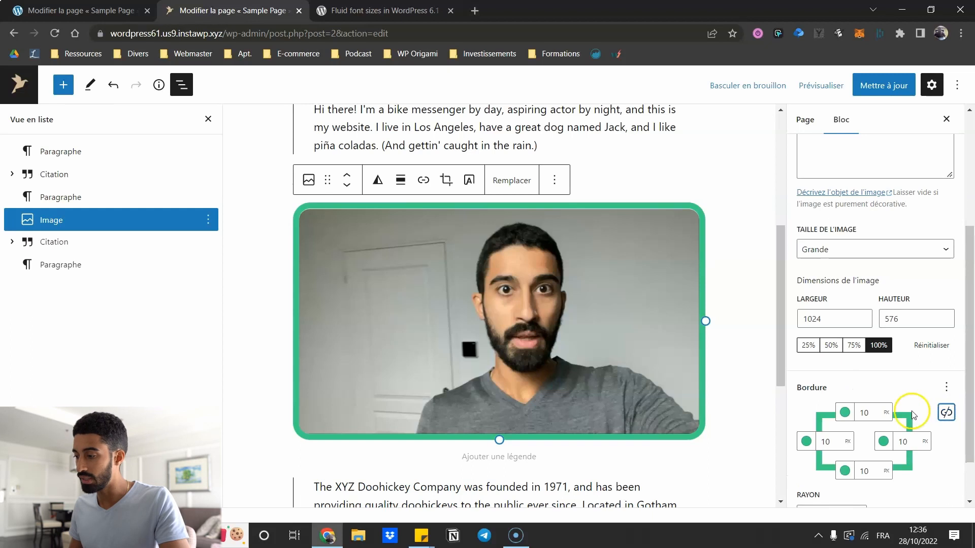
pyautogui.scroll(-2, 648, 273)
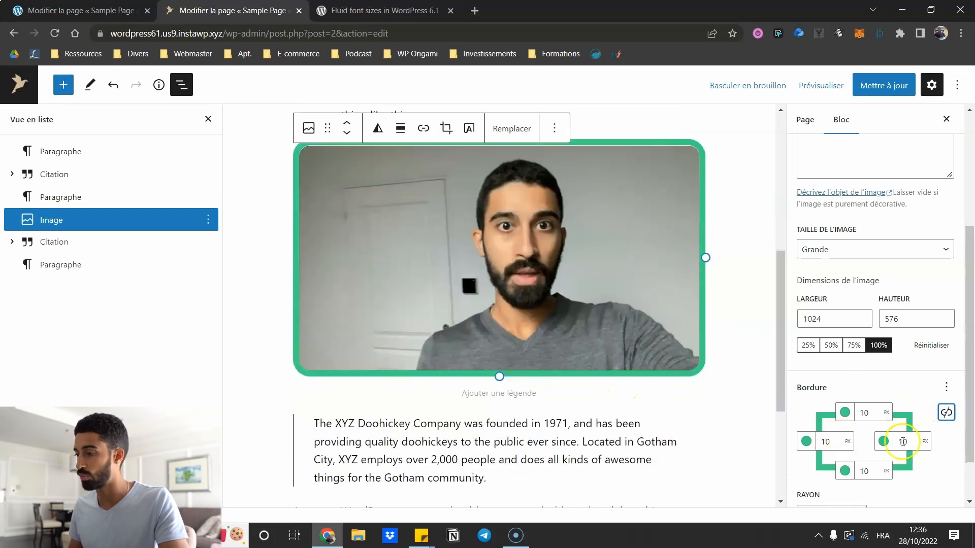
pyautogui.scroll(-1, 903, 442)
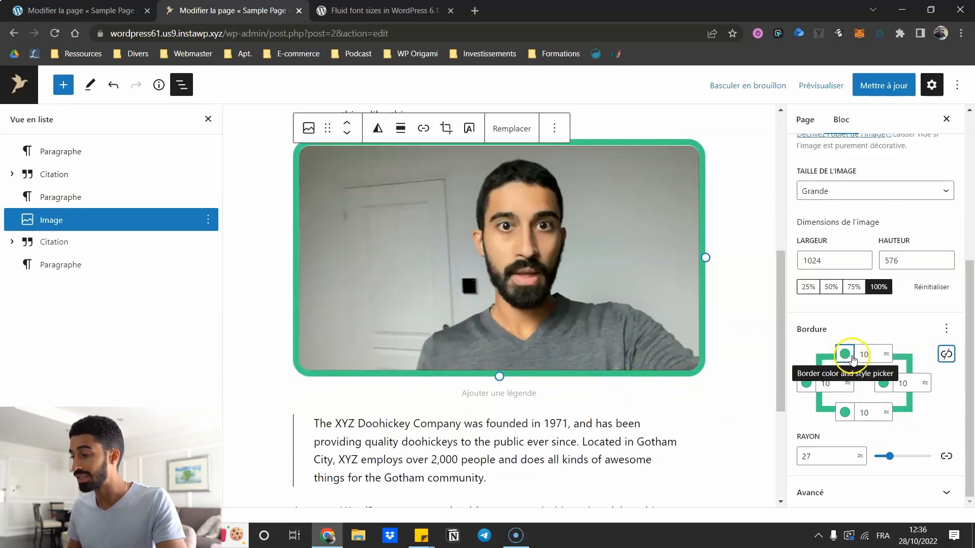
pyautogui.doubleClick(861, 354)
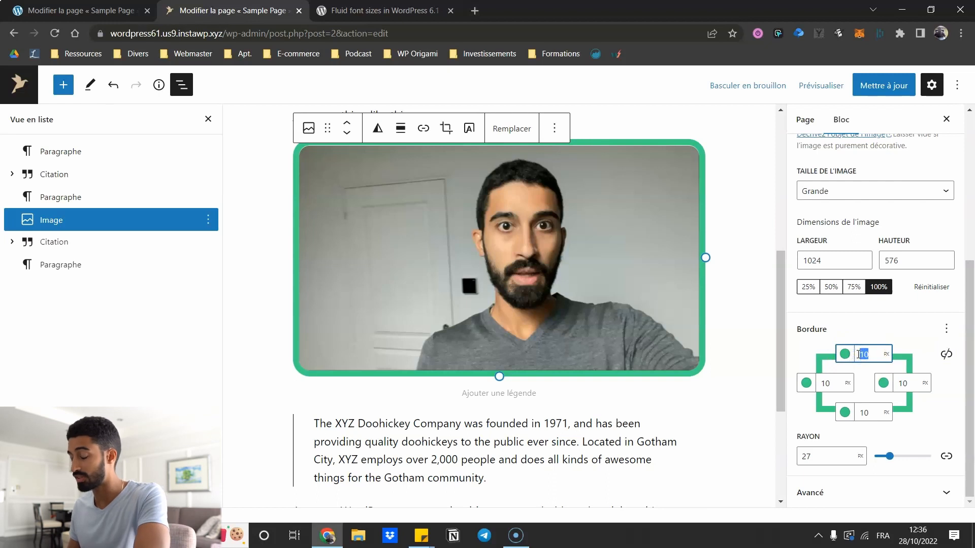
pyautogui.write('50')
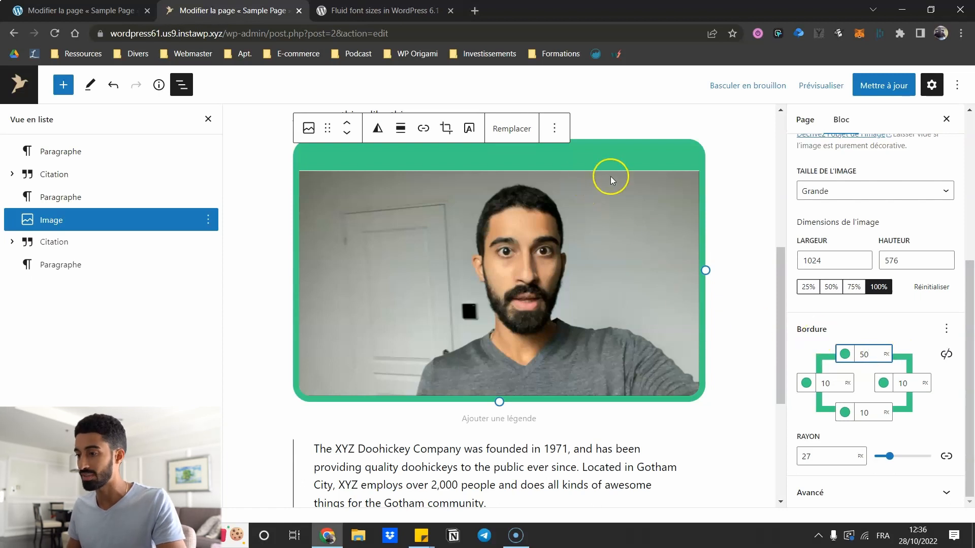
pyautogui.click(845, 353)
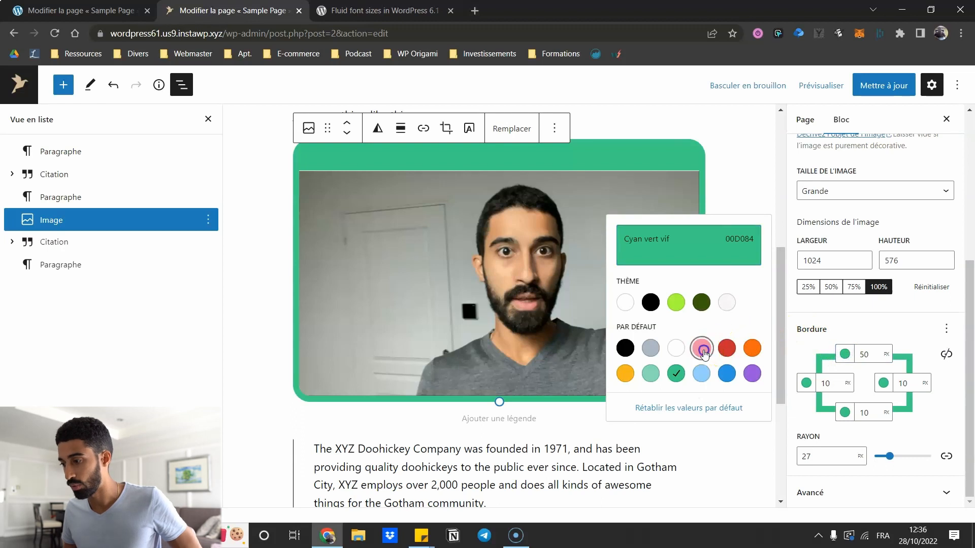
pyautogui.click(701, 348)
pyautogui.click(840, 344)
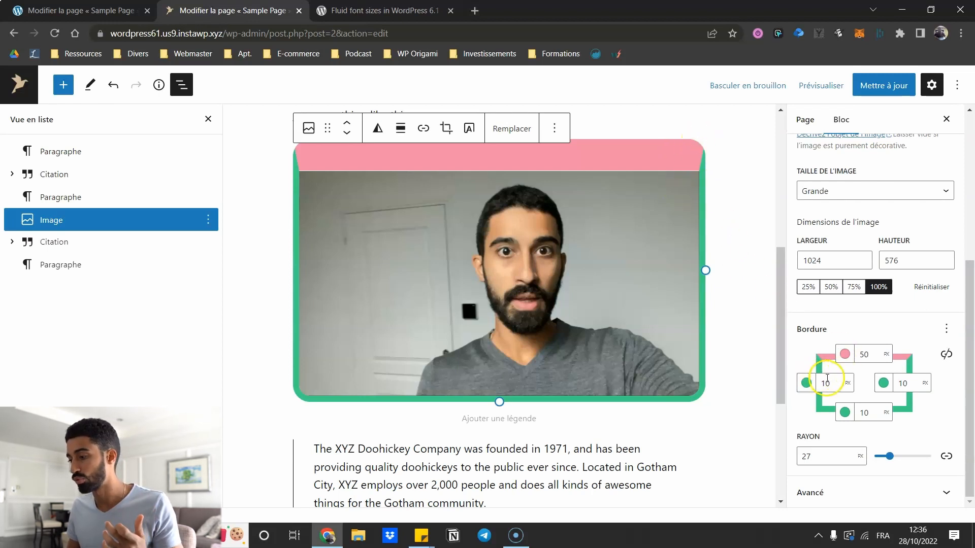
pyautogui.write('2')
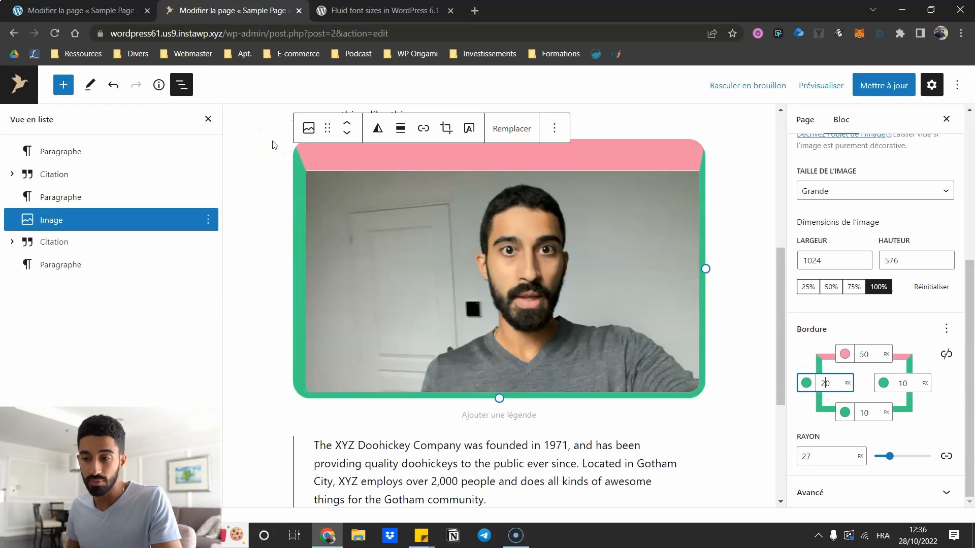
# - Remove the corner radius and make every border side 20 px, with a red bottom and orange right
pyautogui.doubleClick(803, 456)
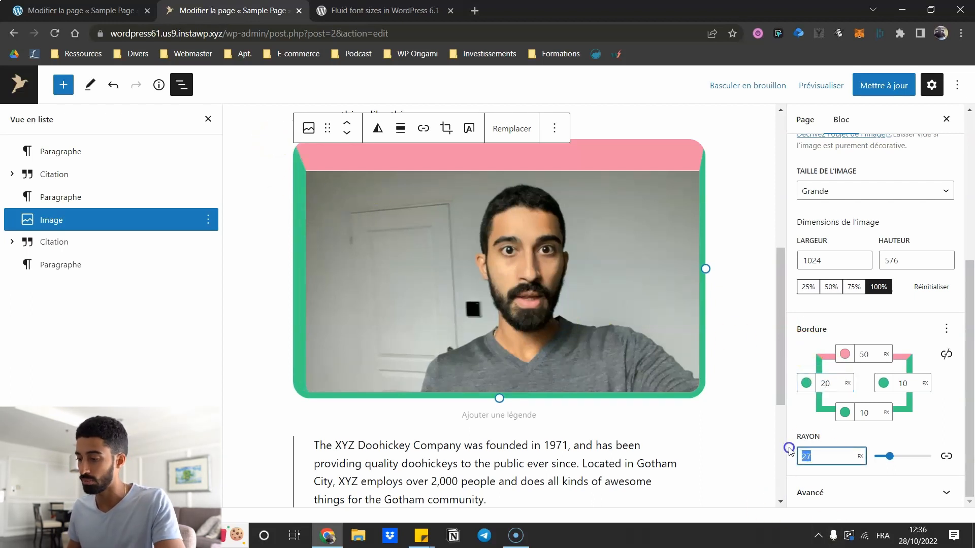
pyautogui.press('BackSpace')
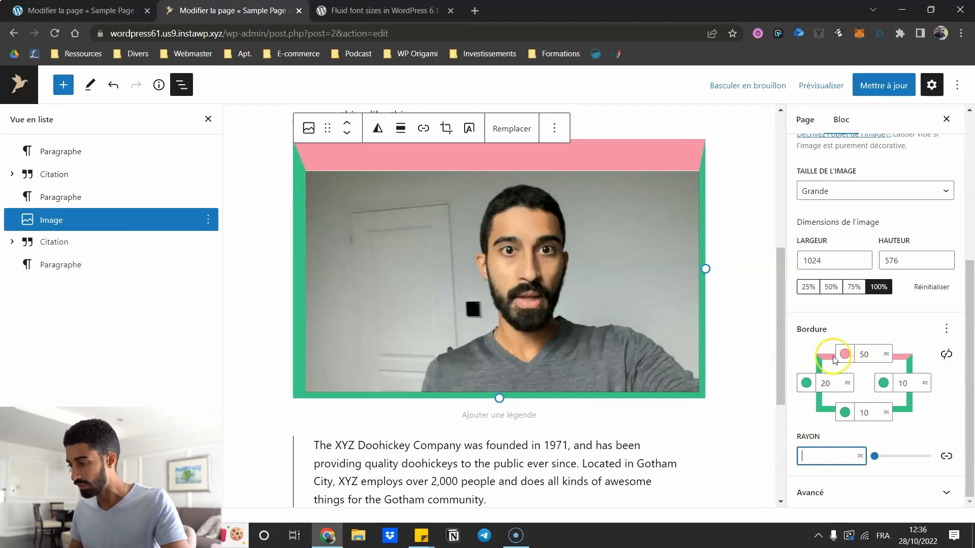
pyautogui.moveTo(863, 355); pyautogui.dragTo(847, 365)
pyautogui.write('2')
pyautogui.click(902, 383)
pyautogui.write('2')
pyautogui.moveTo(866, 412); pyautogui.dragTo(859, 414)
pyautogui.write('2')
pyautogui.click(845, 412)
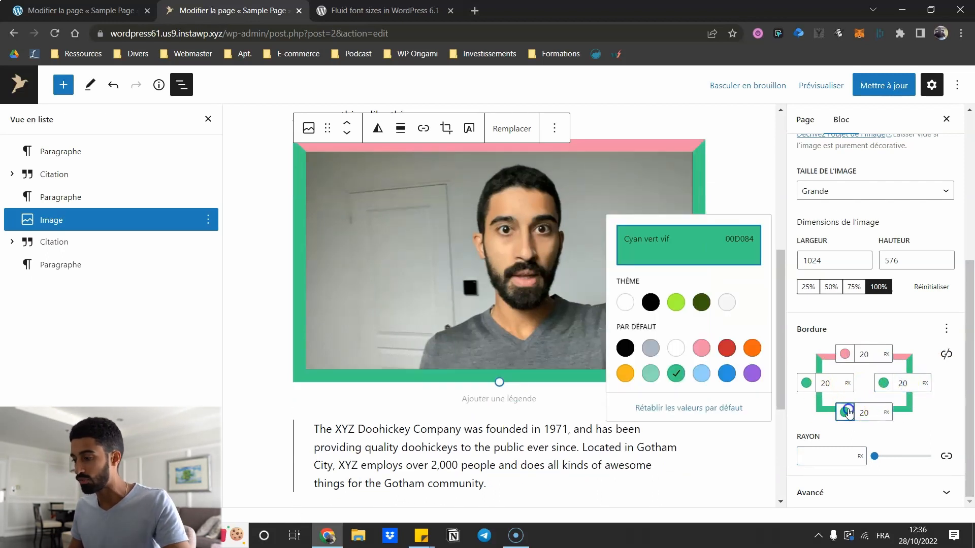
pyautogui.click(727, 348)
pyautogui.click(883, 383)
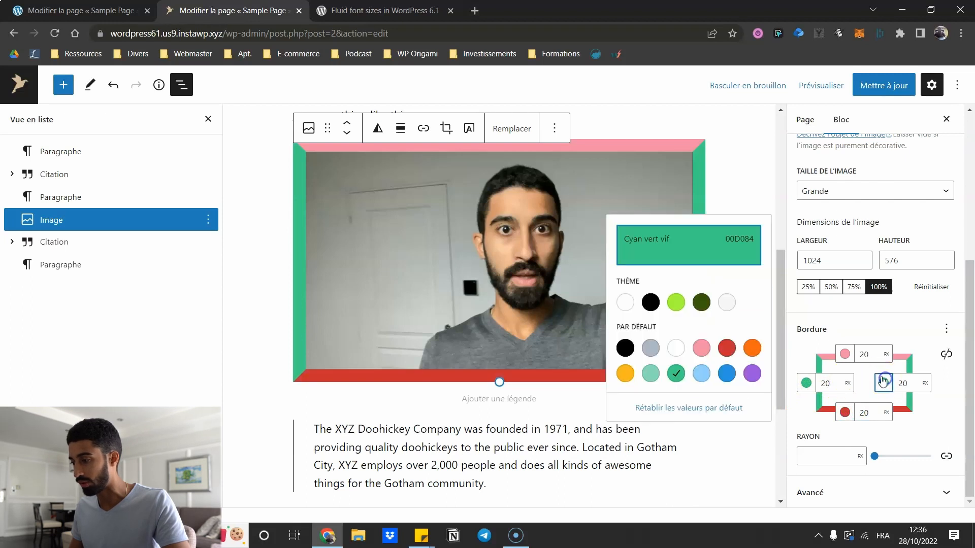
pyautogui.click(751, 348)
pyautogui.click(942, 385)
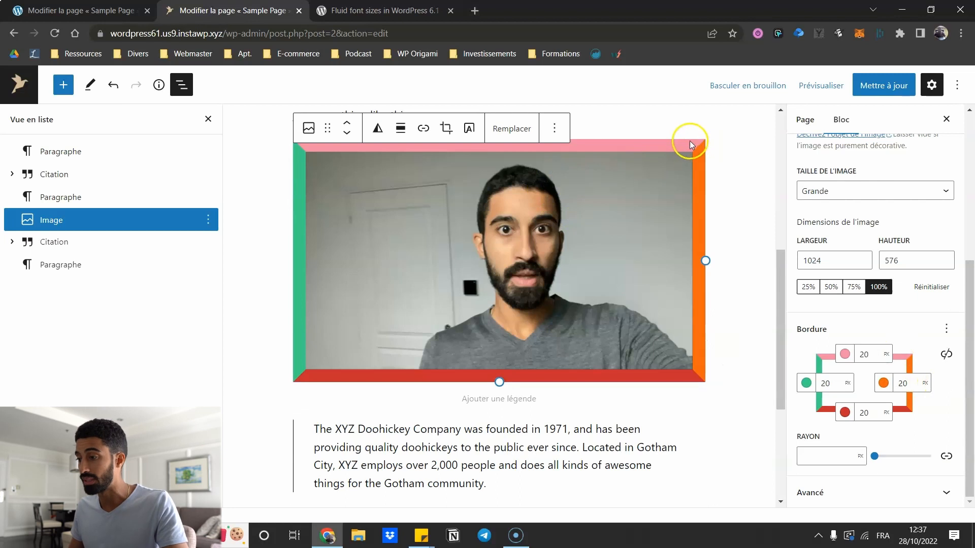
# - On the 6.0.3 page, start a bulleted list below '…or something like this:' with 'vfd bgf fg' and 'vdv f'
pyautogui.scroll(1, 584, 284)
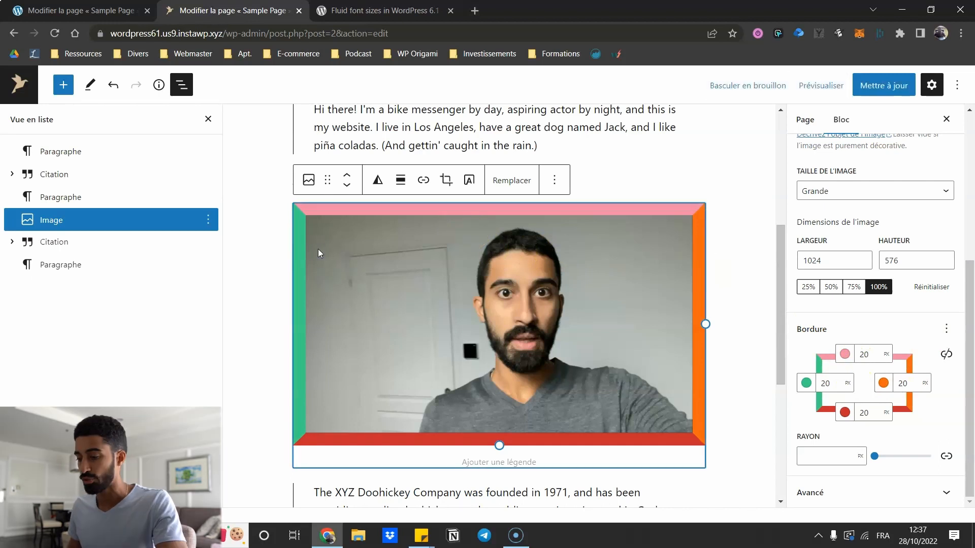
pyautogui.press('Return')
pyautogui.hotkey('ctrl', 'shift', 'Tab')
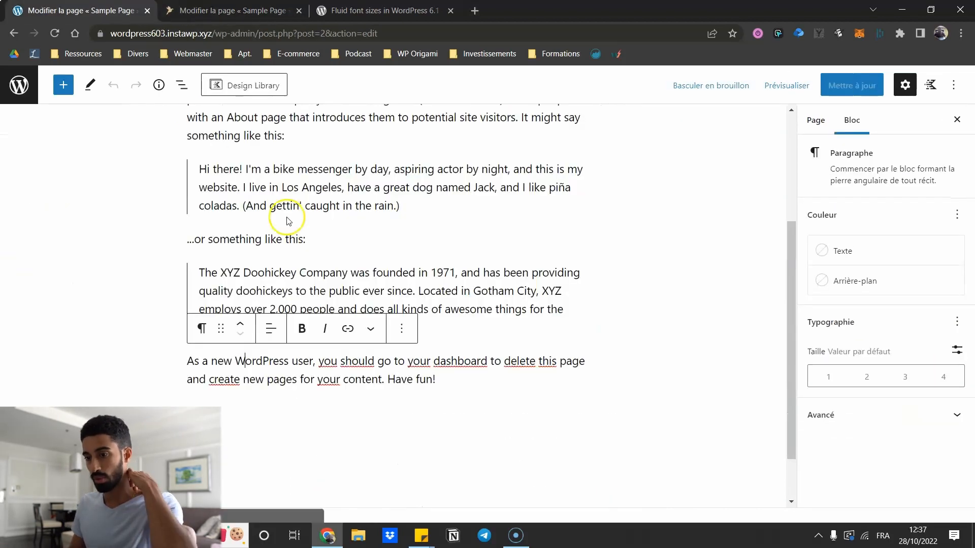
pyautogui.click(328, 243)
pyautogui.press('Return')
pyautogui.write('/li')
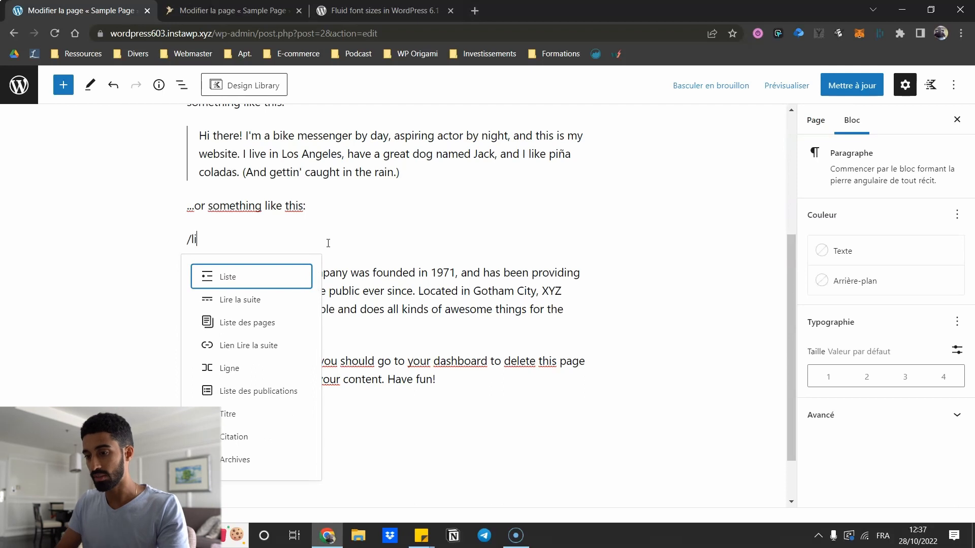
pyautogui.click(275, 267)
pyautogui.write('vfd bgf fg')
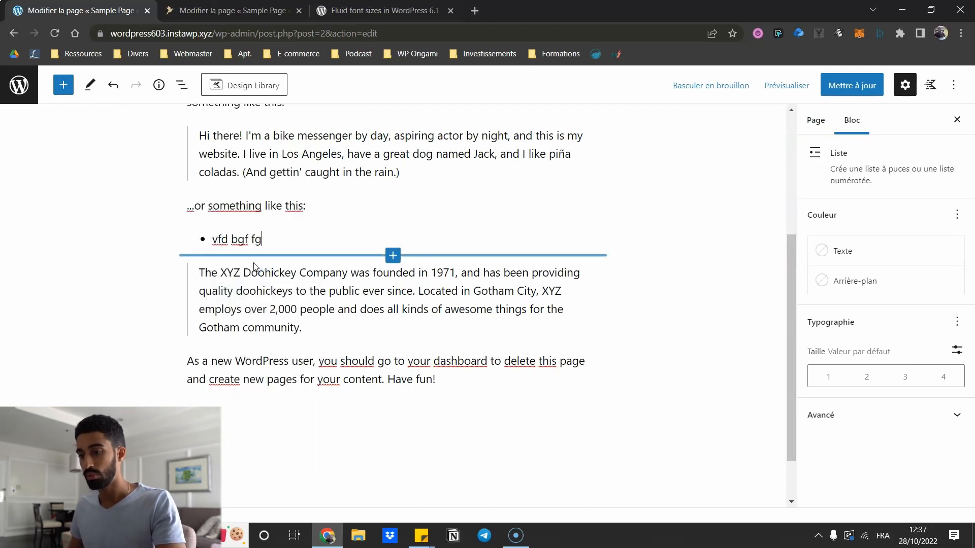
pyautogui.press('Return')
pyautogui.write('vdv f')
pyautogui.press('Return')
# - Add a bulleted list below the bordered image with items 'v fbfb', 'fvv fv' and 'dvdd'
pyautogui.write('*dvfdvfdv')
pyautogui.click(253, 11)
pyautogui.click(422, 312)
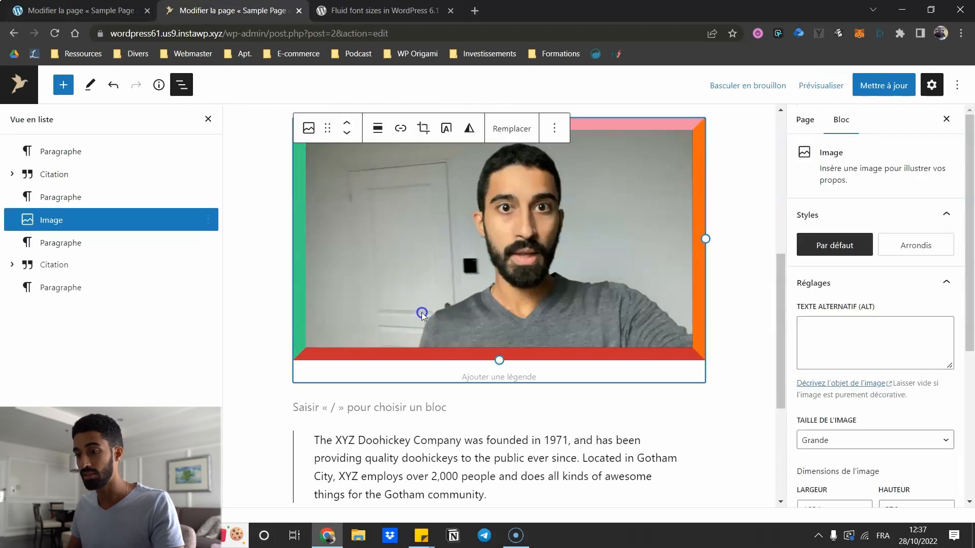
pyautogui.press('Return')
pyautogui.write('/li')
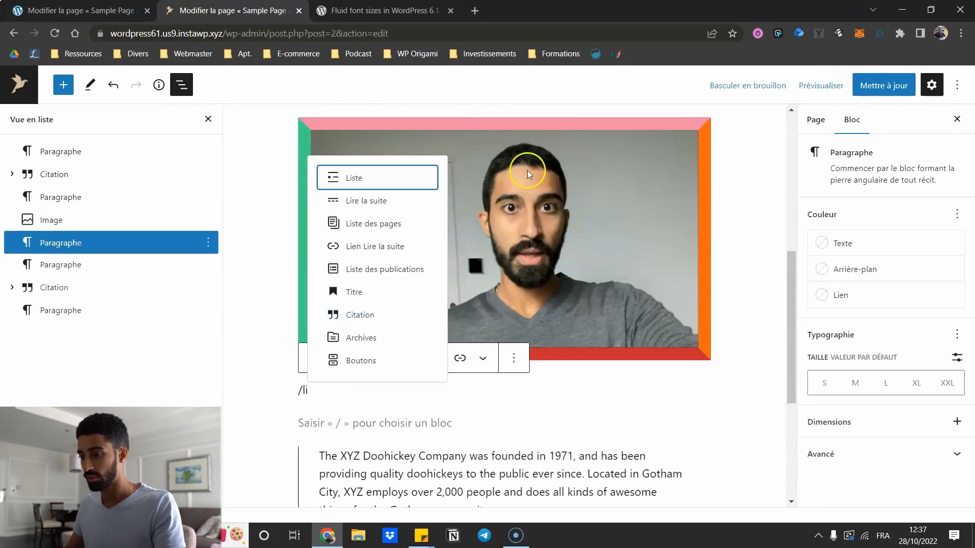
pyautogui.click(365, 181)
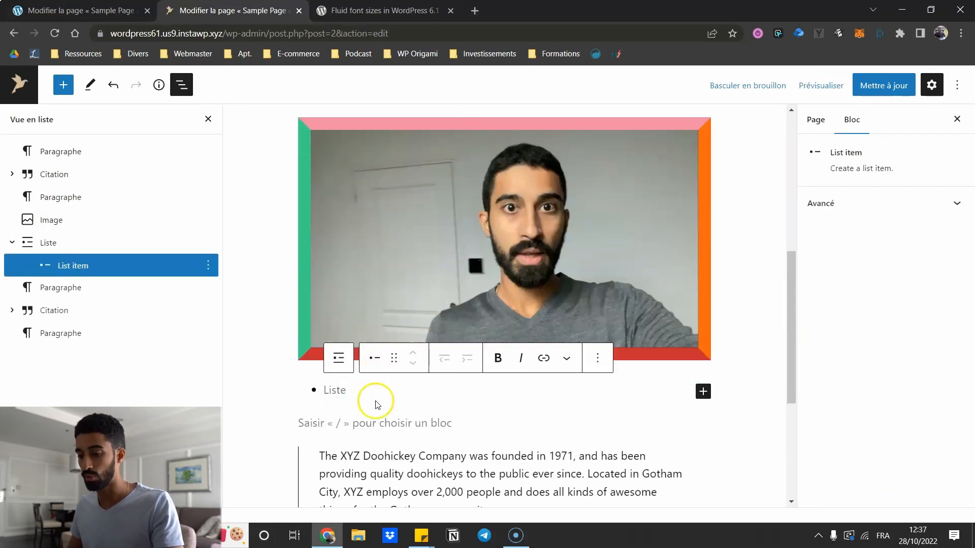
pyautogui.write('v fbfb')
pyautogui.press('Return')
pyautogui.write('fvv fv')
pyautogui.press('Return')
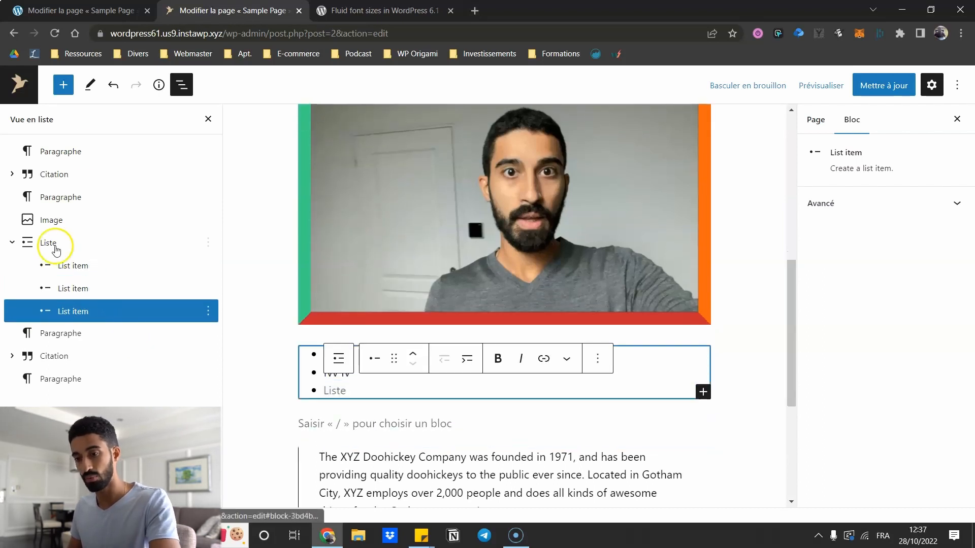
pyautogui.write('dvdd')
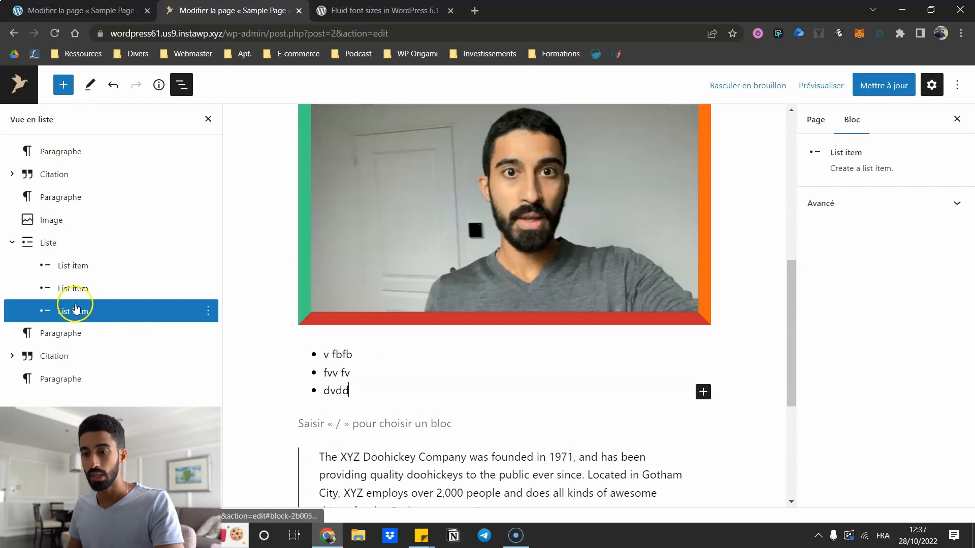
# - Move the 'fvv fv' item up and back down, then select the whole list block
pyautogui.click(76, 266)
pyautogui.click(78, 289)
pyautogui.click(78, 312)
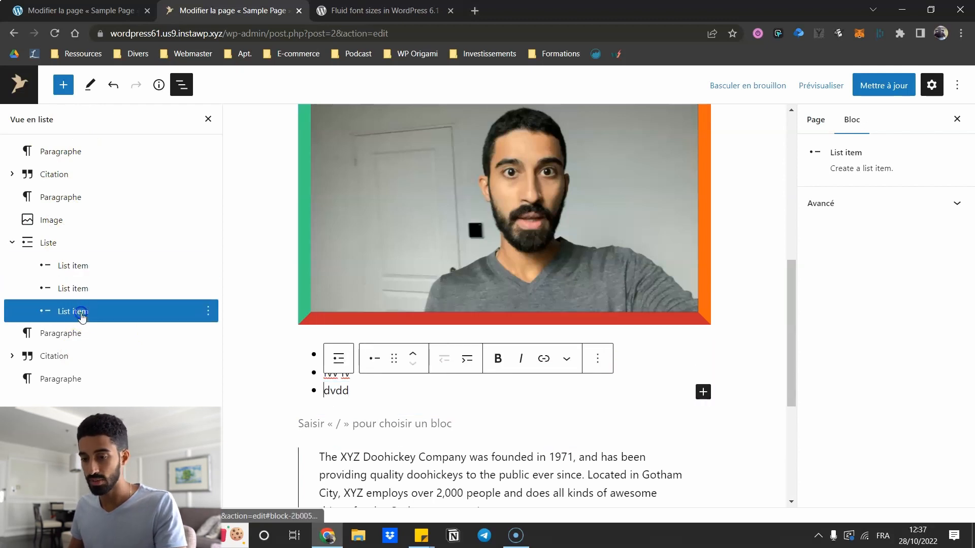
pyautogui.click(96, 285)
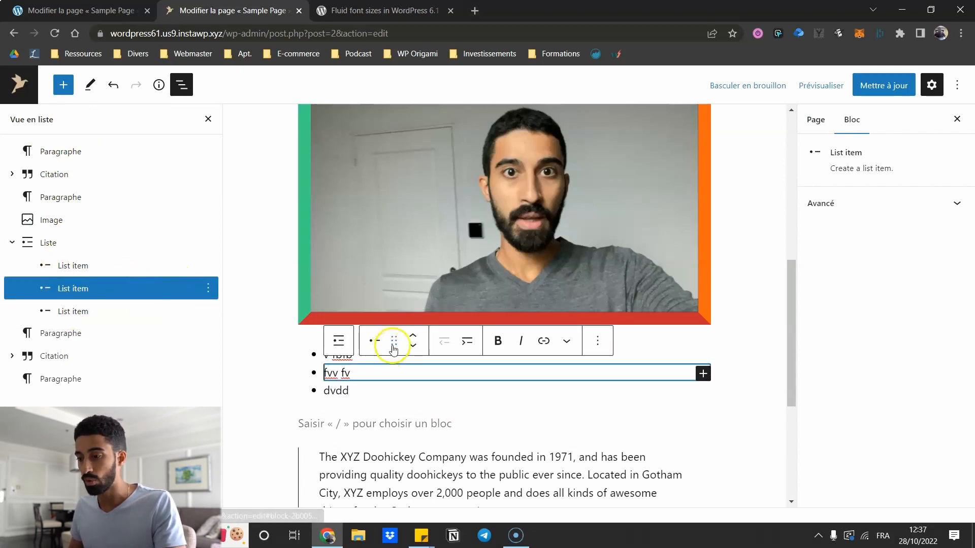
pyautogui.click(411, 336)
pyautogui.click(411, 347)
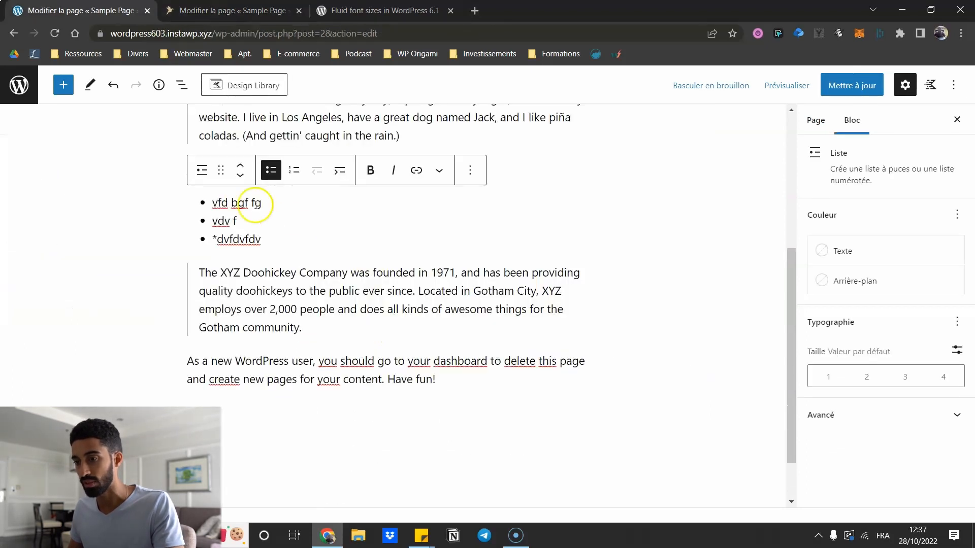
pyautogui.click(183, 86)
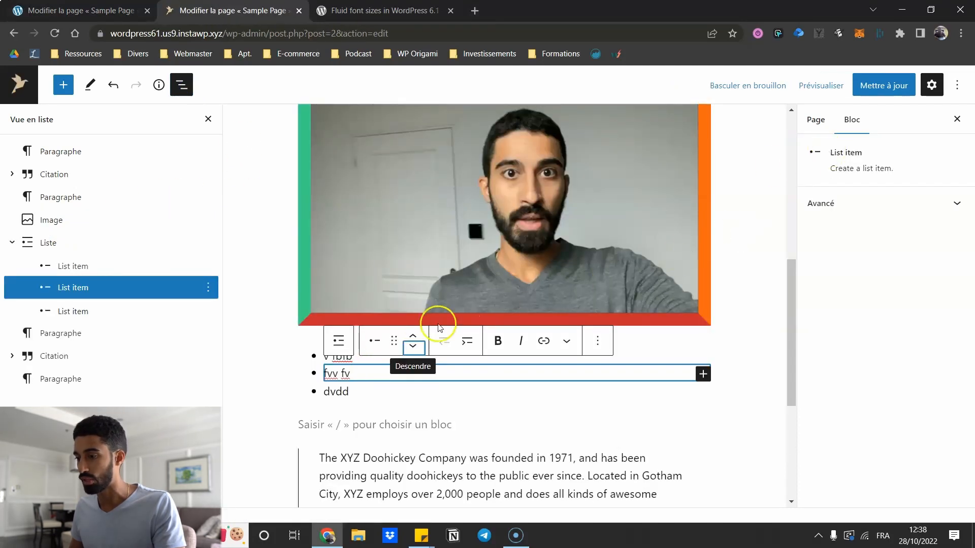
pyautogui.click(45, 242)
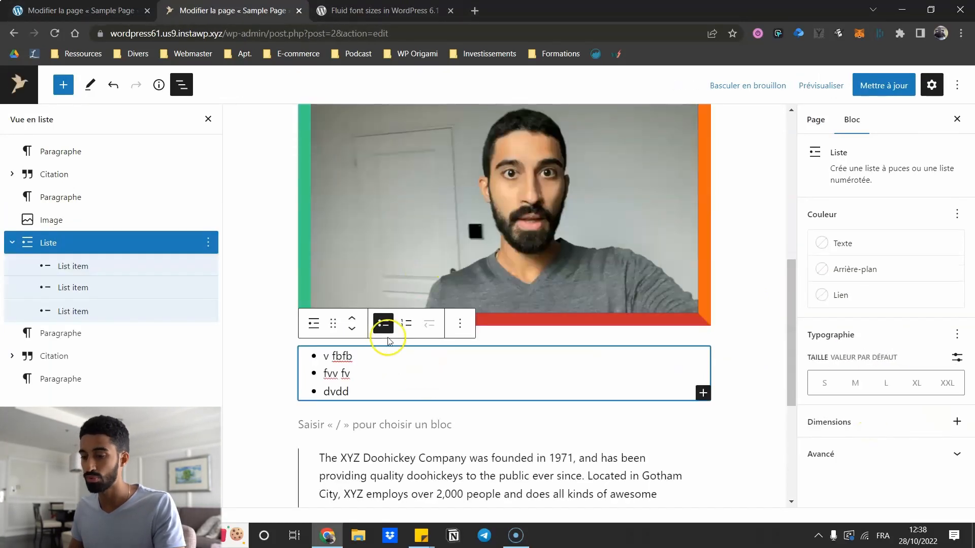
# - Switch the list under the image to numbered and try the reverse-order toggle
pyautogui.click(404, 324)
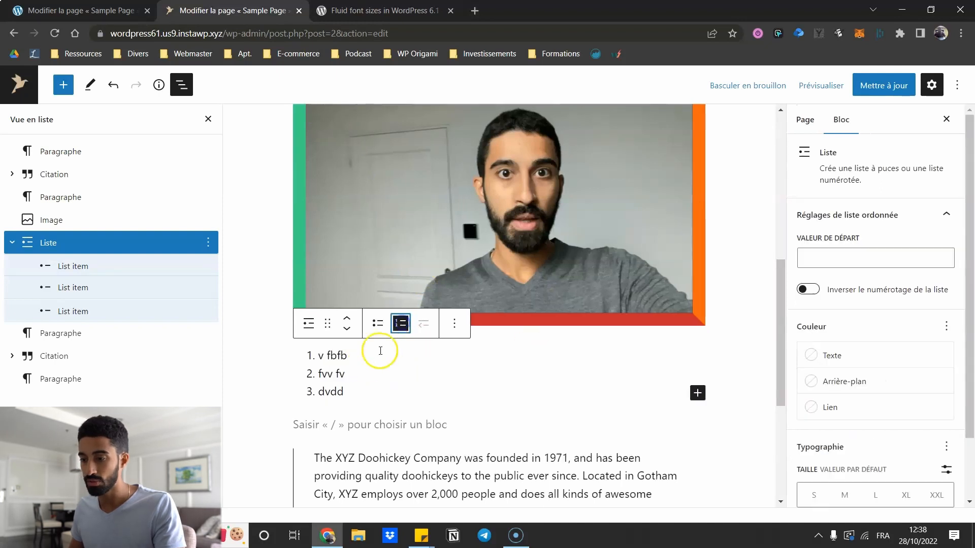
pyautogui.click(809, 290)
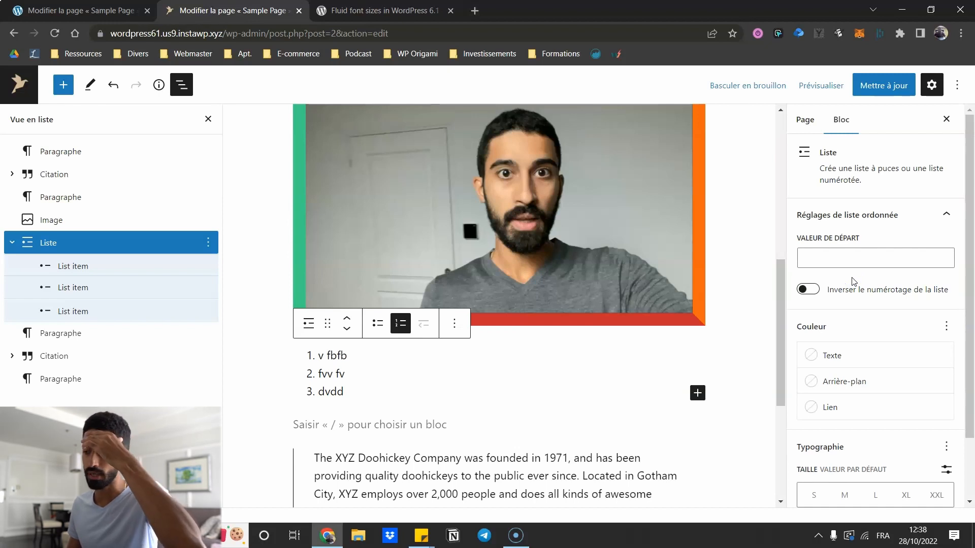
pyautogui.click(817, 323)
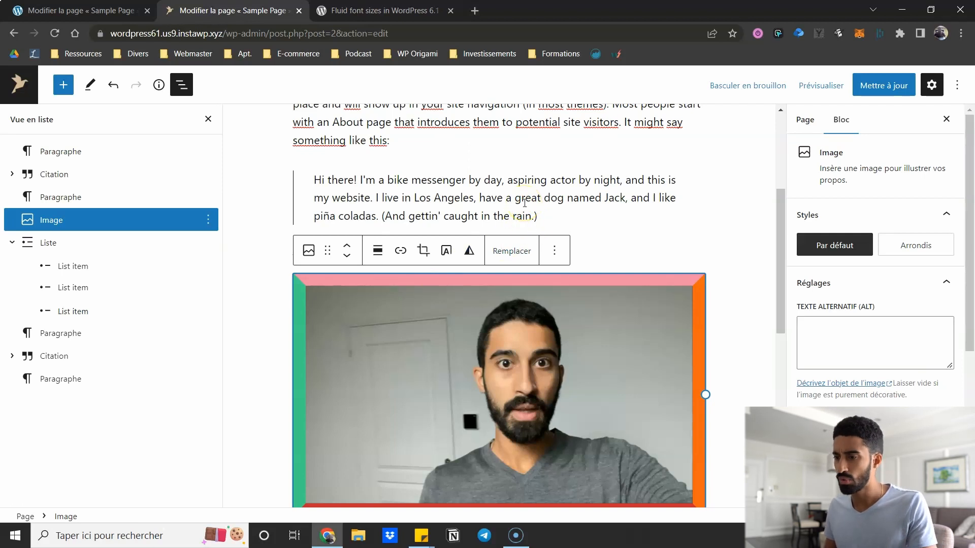
pyautogui.click(806, 85)
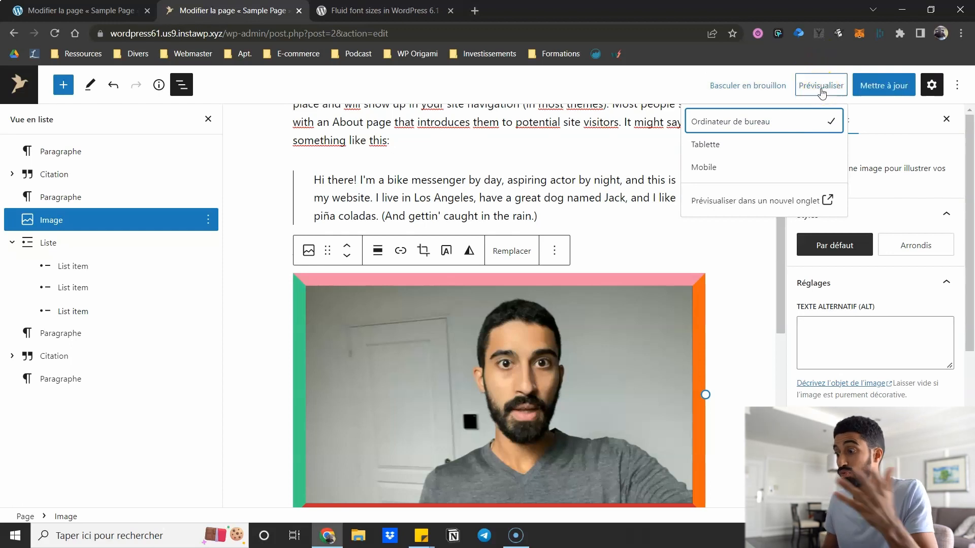
pyautogui.click(594, 86)
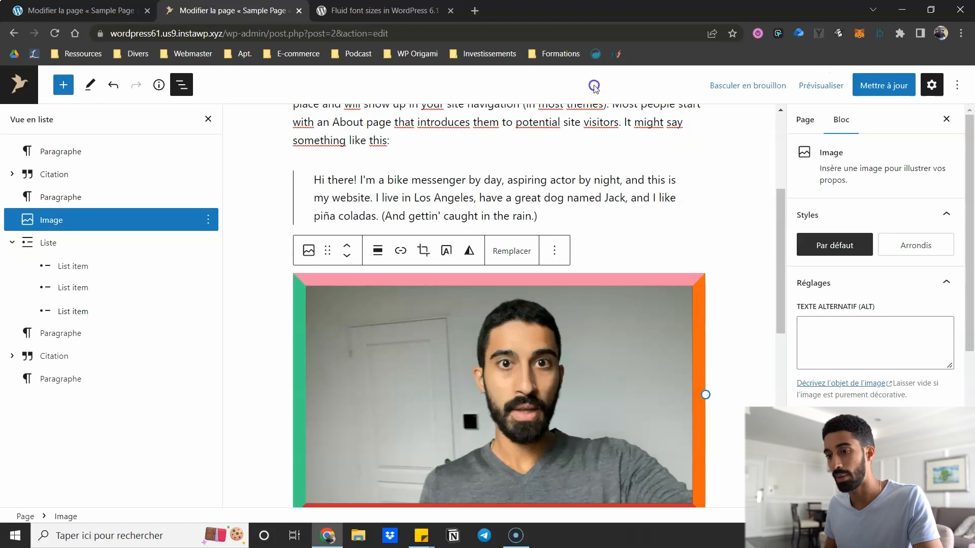
pyautogui.click(162, 83)
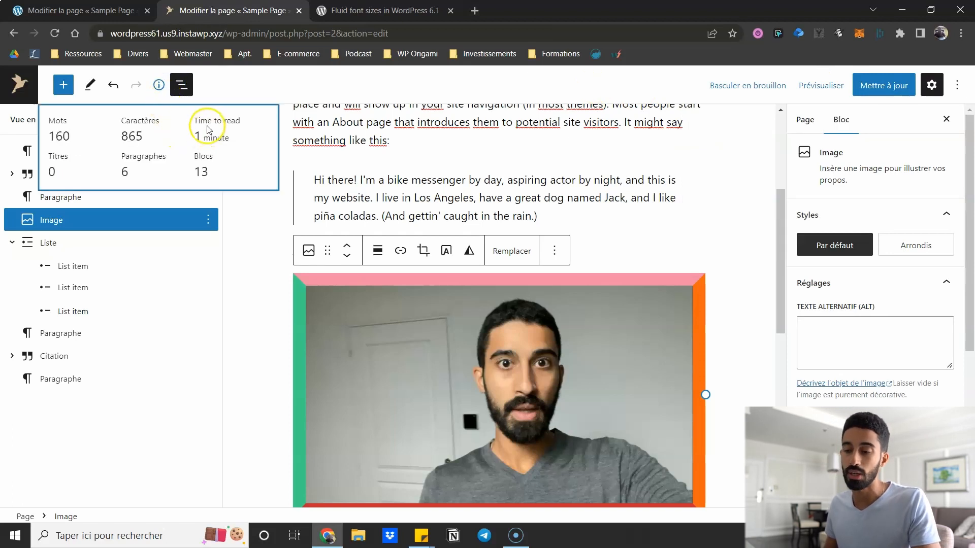
# - Review the page details: 160 words, 865 characters, 6 paragraphs, 13 blocks, one-minute read
pyautogui.moveTo(207, 120); pyautogui.dragTo(234, 133)
pyautogui.click(218, 140)
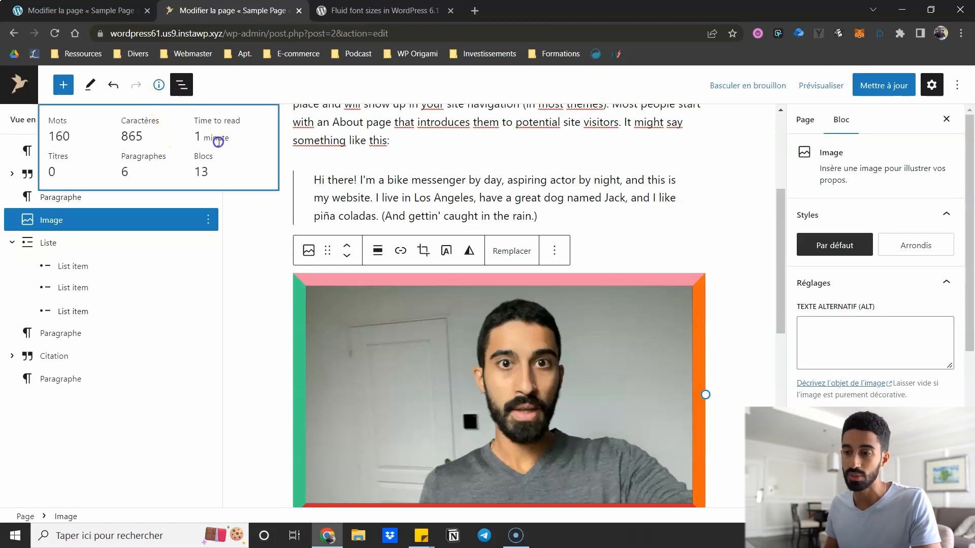
pyautogui.scroll(5, 523, 185)
pyautogui.scroll(-5, 466, 228)
pyautogui.scroll(4, 380, 200)
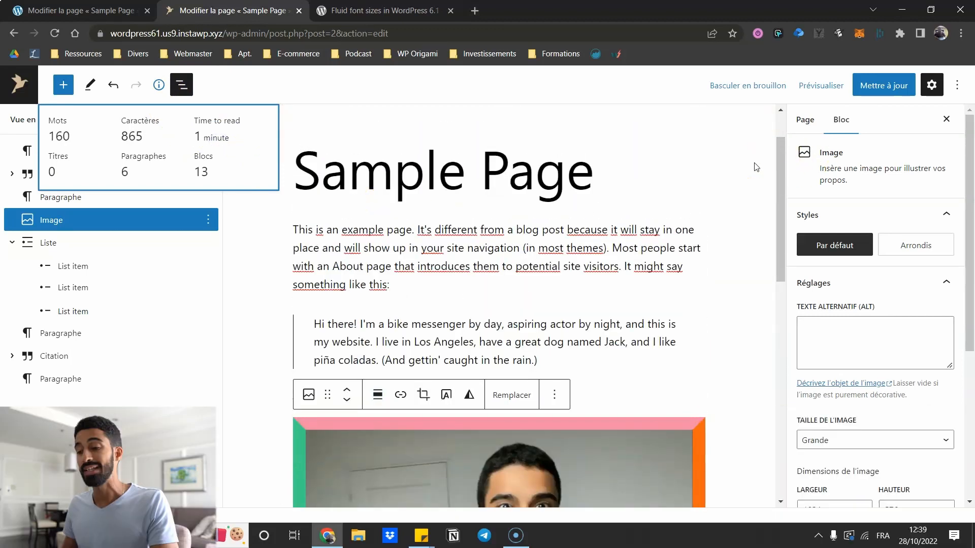
pyautogui.click(807, 117)
# - Review the WordPress 6.0.3 page settings and permalink, then return to the 6.1 Sample Page
pyautogui.hotkey('ctrl', 'shift', 'Tab')
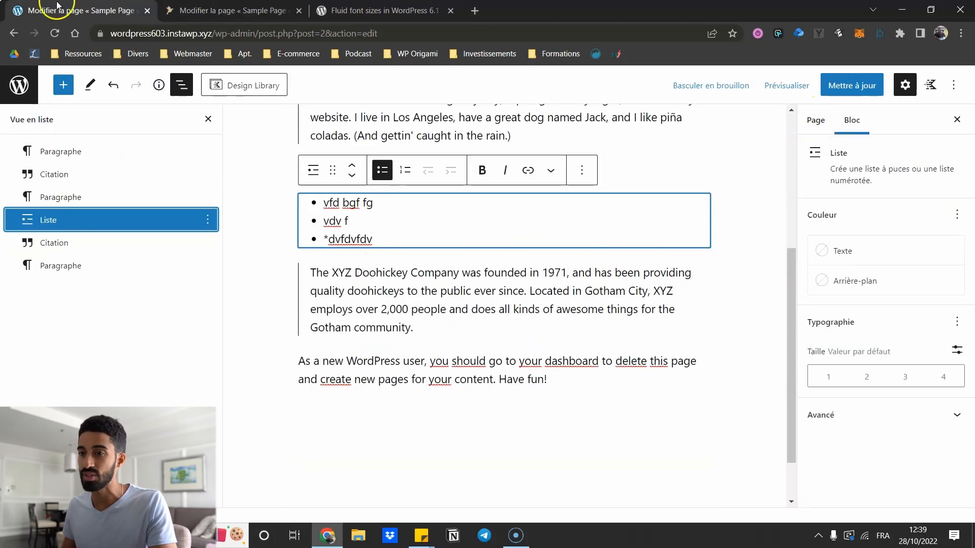
pyautogui.click(816, 122)
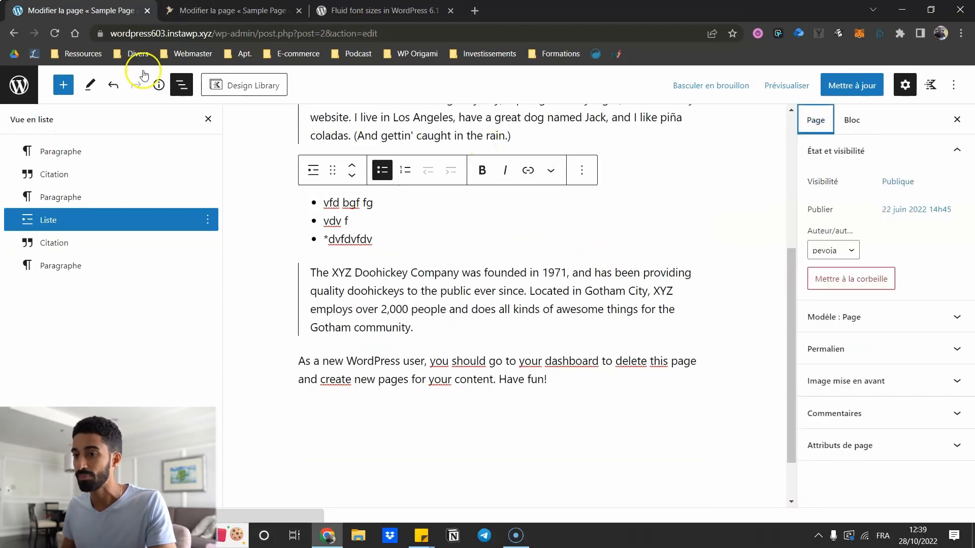
pyautogui.click(179, 86)
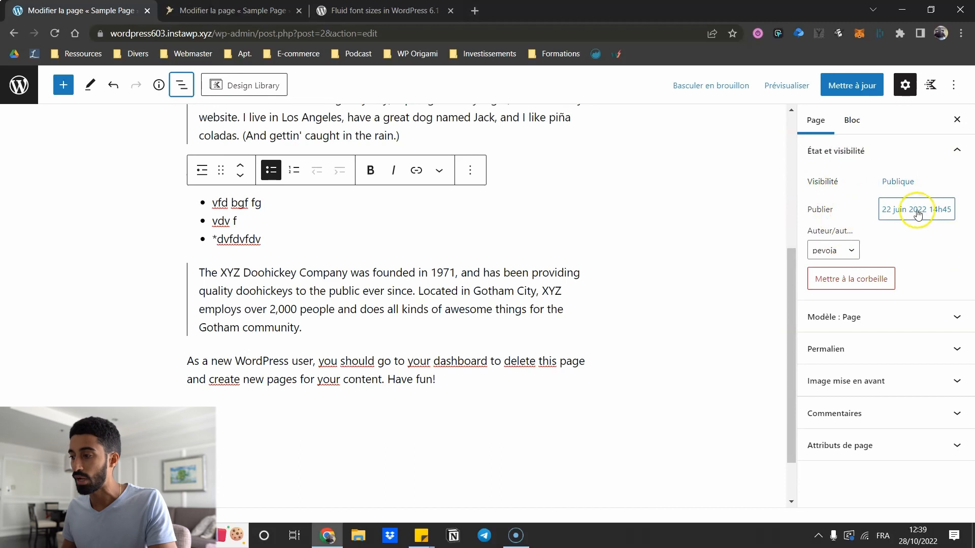
pyautogui.click(831, 356)
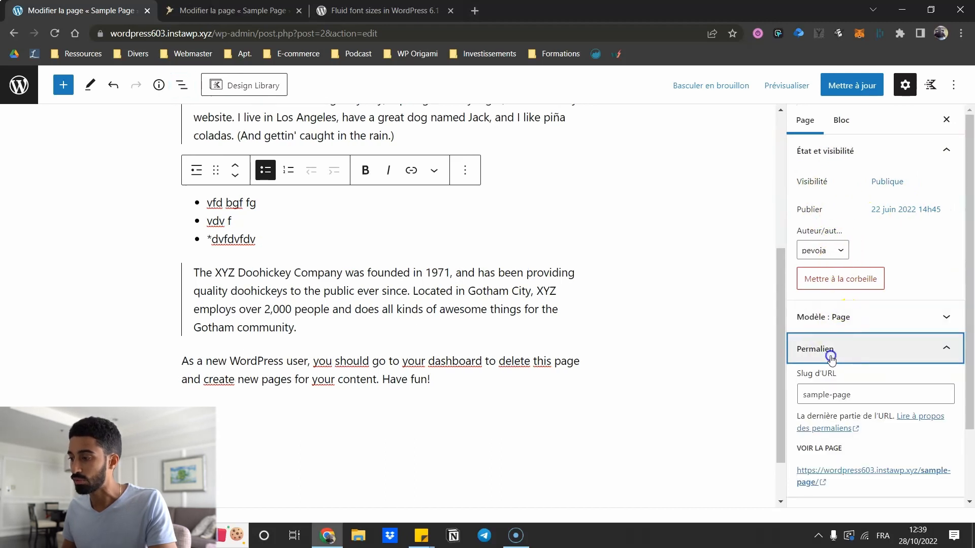
pyautogui.scroll(-2, 838, 376)
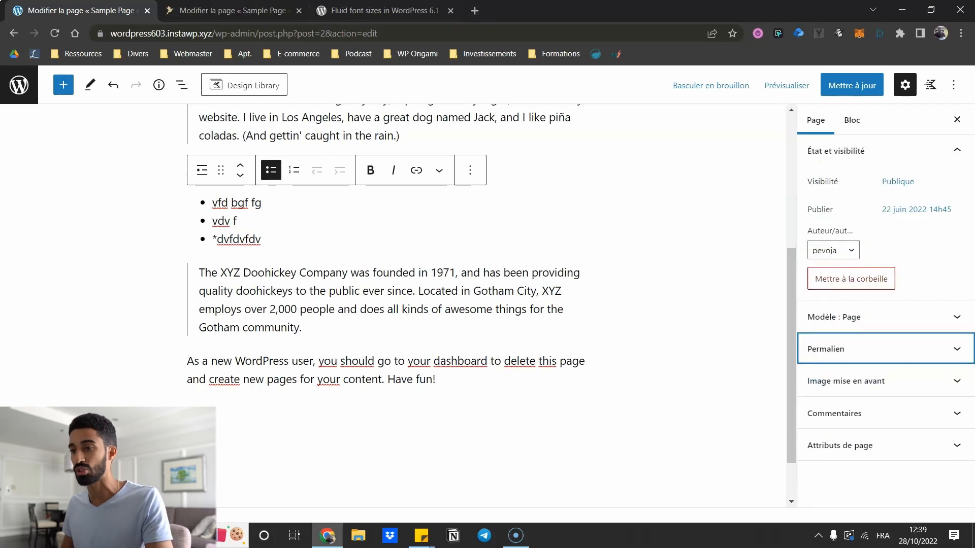
pyautogui.hotkey('ctrl', 'Tab')
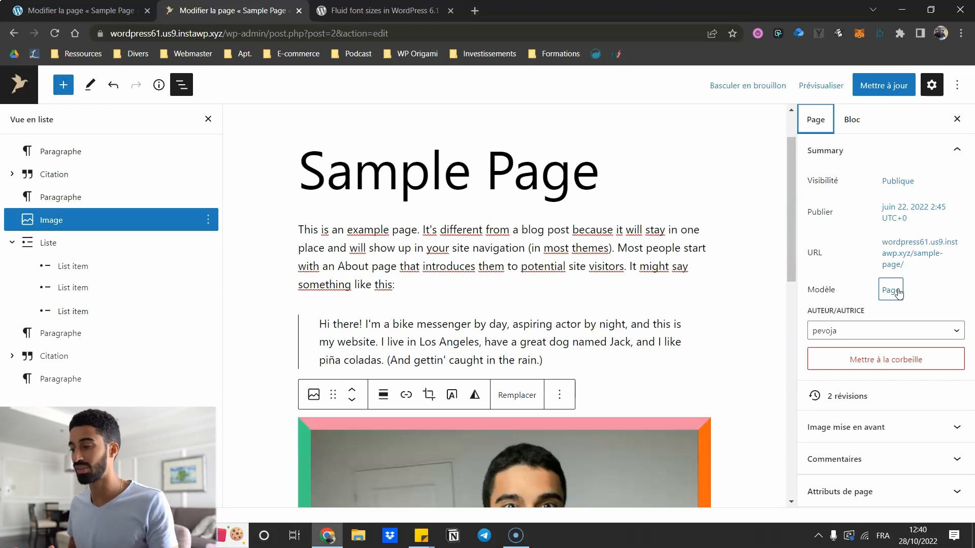
pyautogui.click(911, 246)
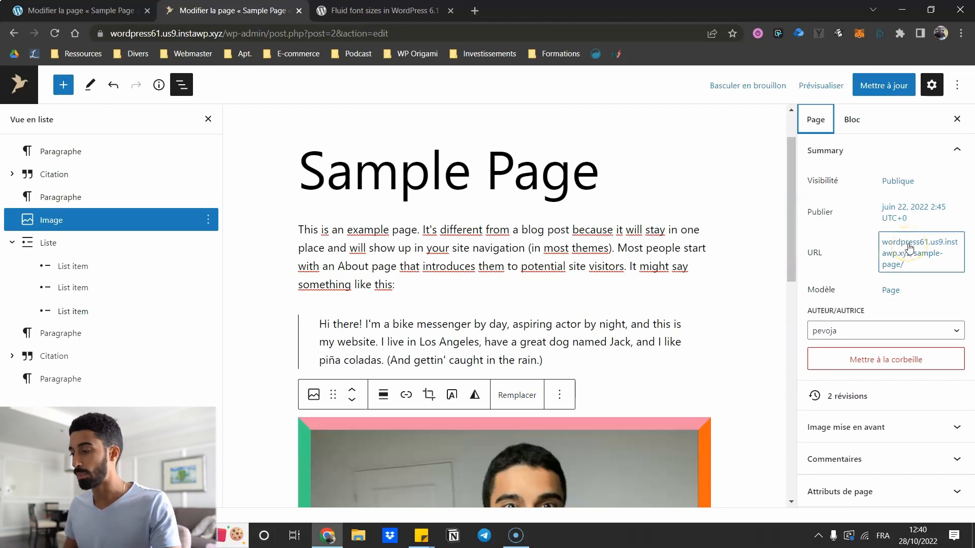
pyautogui.click(909, 248)
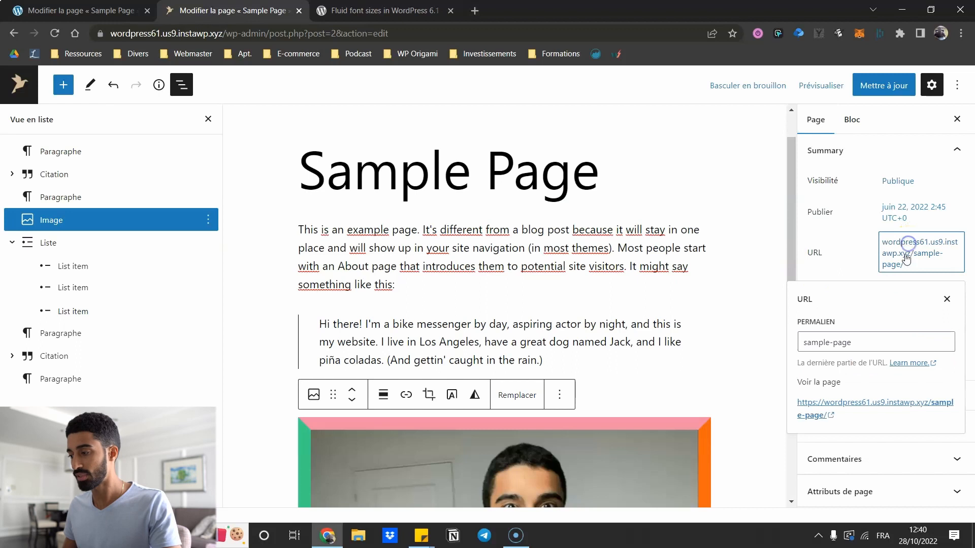
pyautogui.click(946, 299)
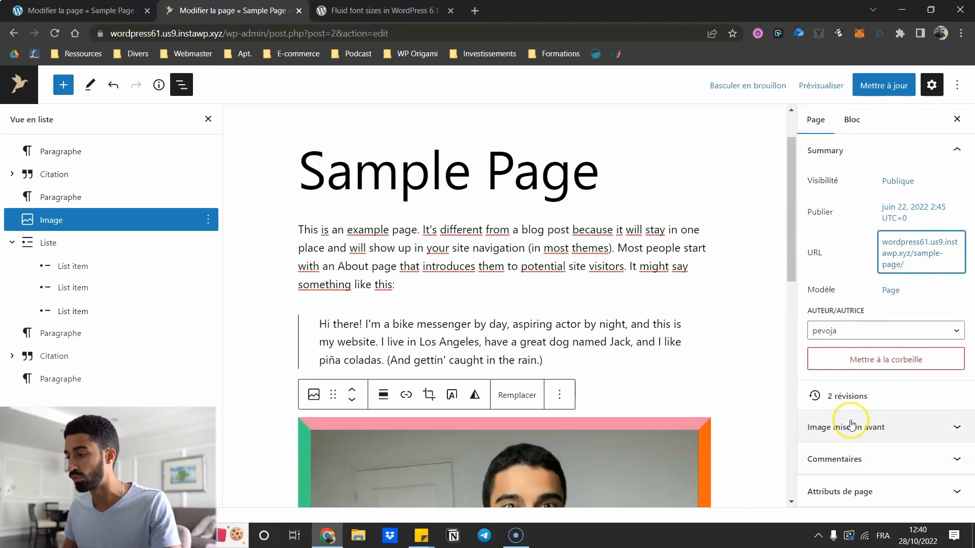
pyautogui.moveTo(793, 226); pyautogui.dragTo(794, 224)
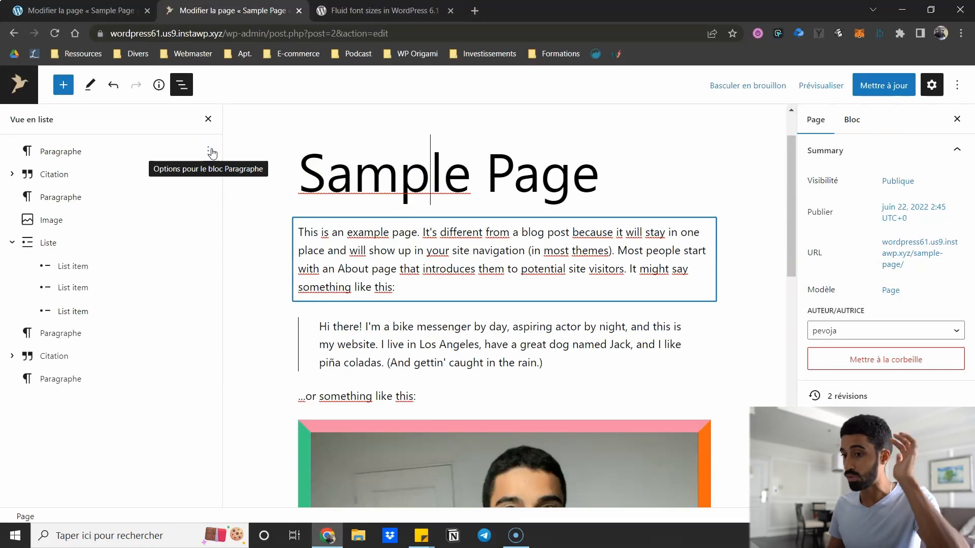
pyautogui.click(212, 152)
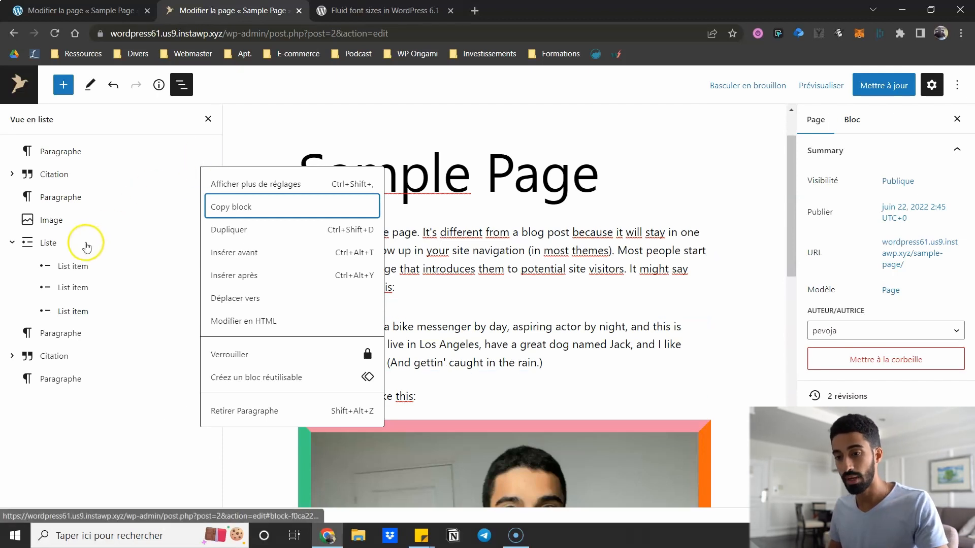
pyautogui.click(60, 175)
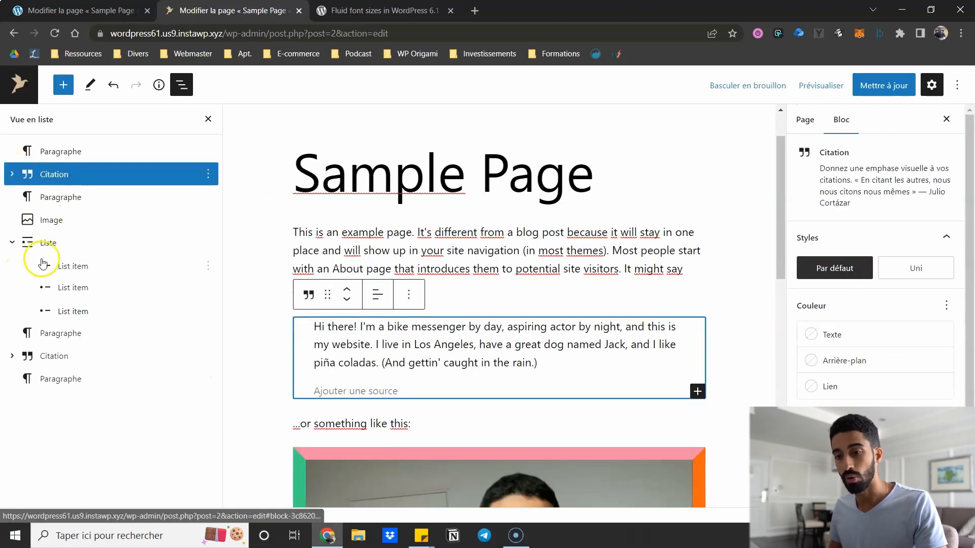
pyautogui.click(45, 243)
pyautogui.click(65, 265)
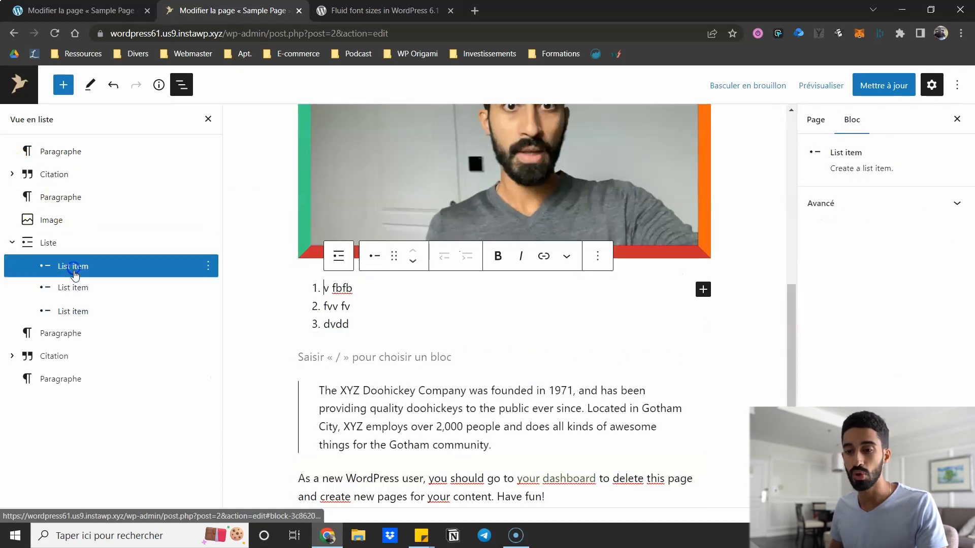
pyautogui.click(70, 287)
pyautogui.click(70, 313)
pyautogui.click(71, 266)
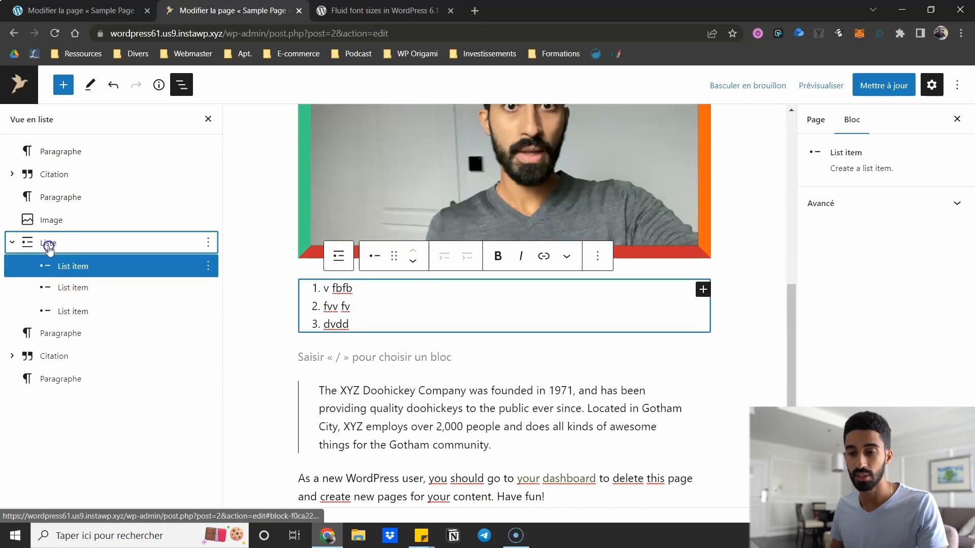
pyautogui.click(48, 243)
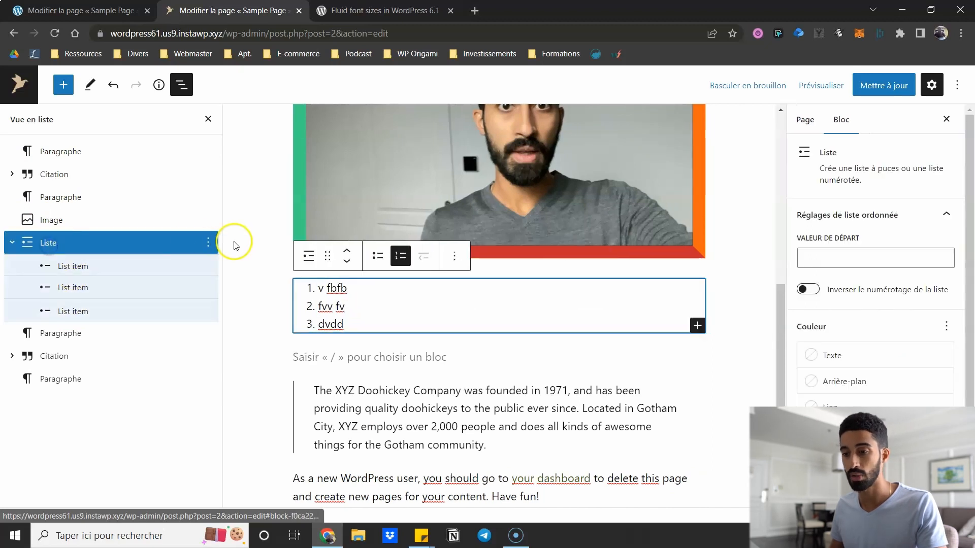
pyautogui.click(207, 242)
pyautogui.click(251, 448)
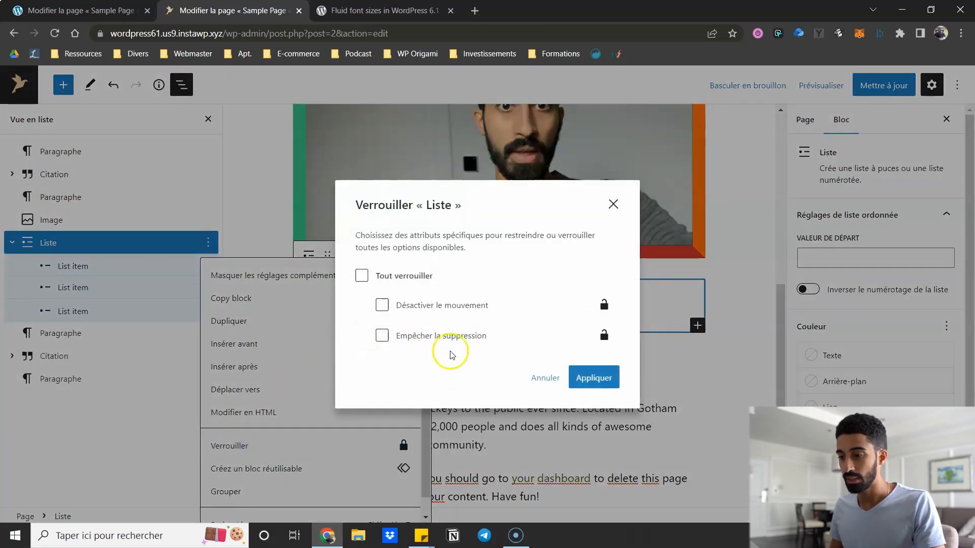
pyautogui.click(545, 377)
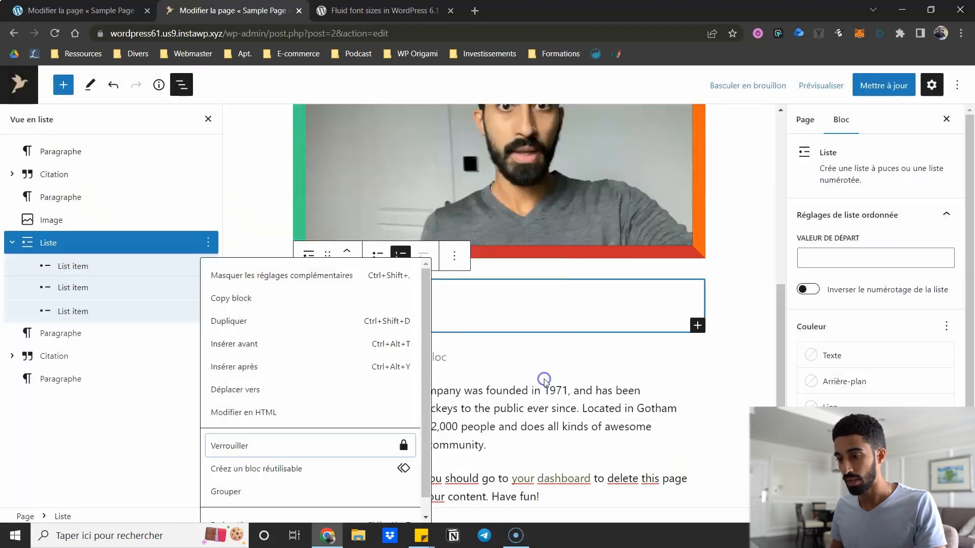
pyautogui.click(137, 231)
pyautogui.scroll(-1, 446, 308)
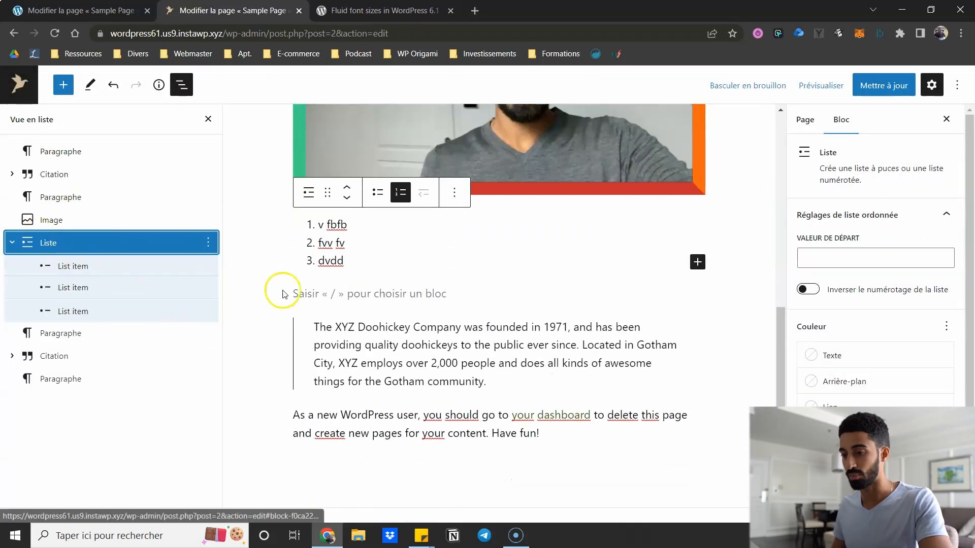
# - Replace the empty paragraph with a 100-layout Columns block holding the heading 'Je suis un titre'
pyautogui.click(306, 294)
pyautogui.write('/col')
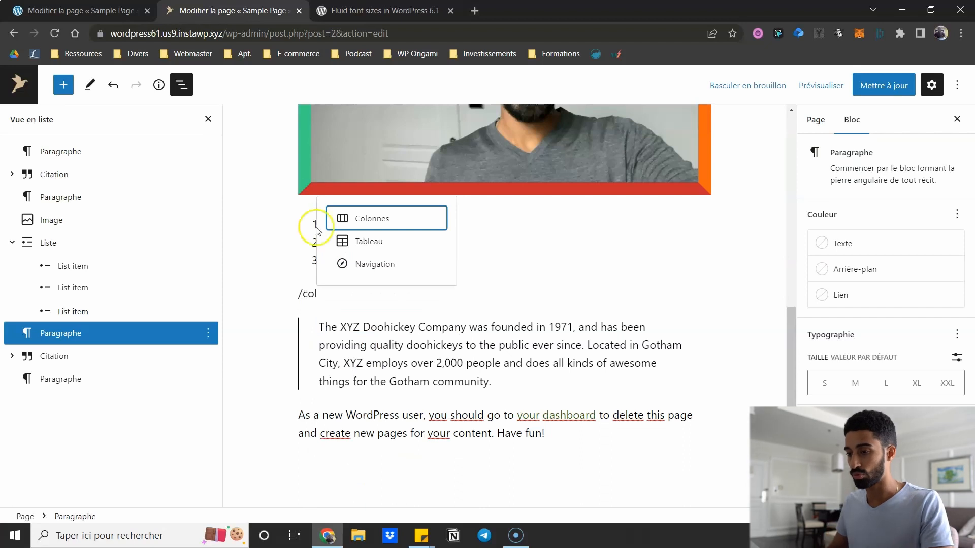
pyautogui.click(348, 215)
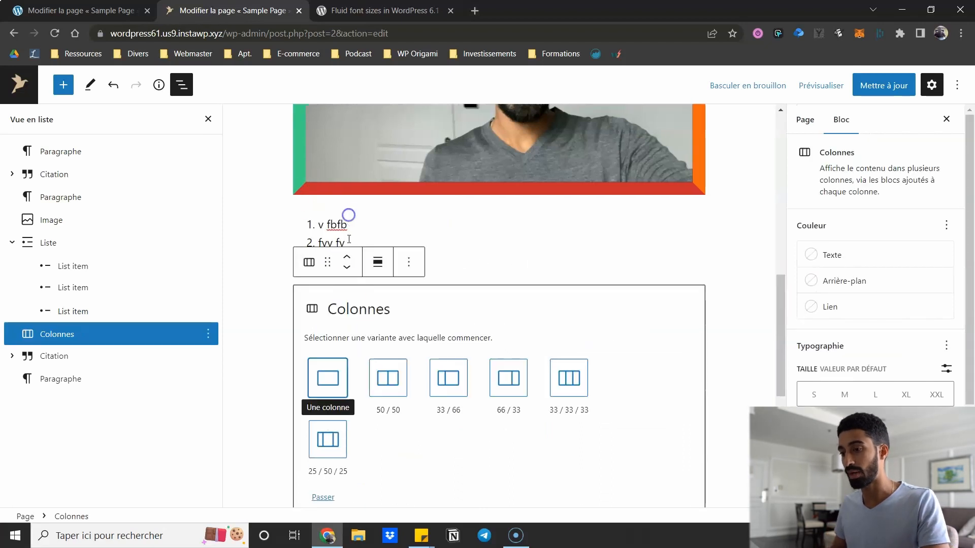
pyautogui.click(346, 376)
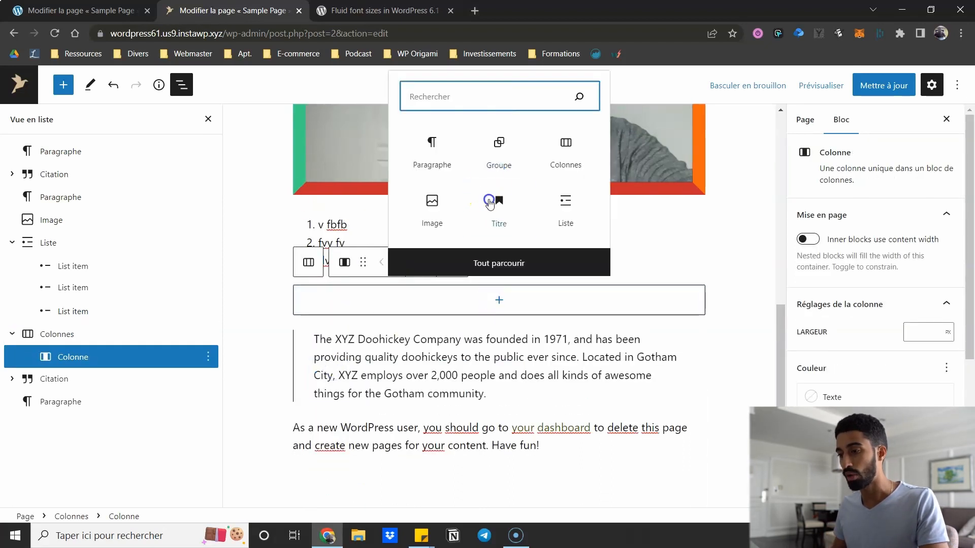
pyautogui.click(489, 203)
pyautogui.write('Je suis un ')
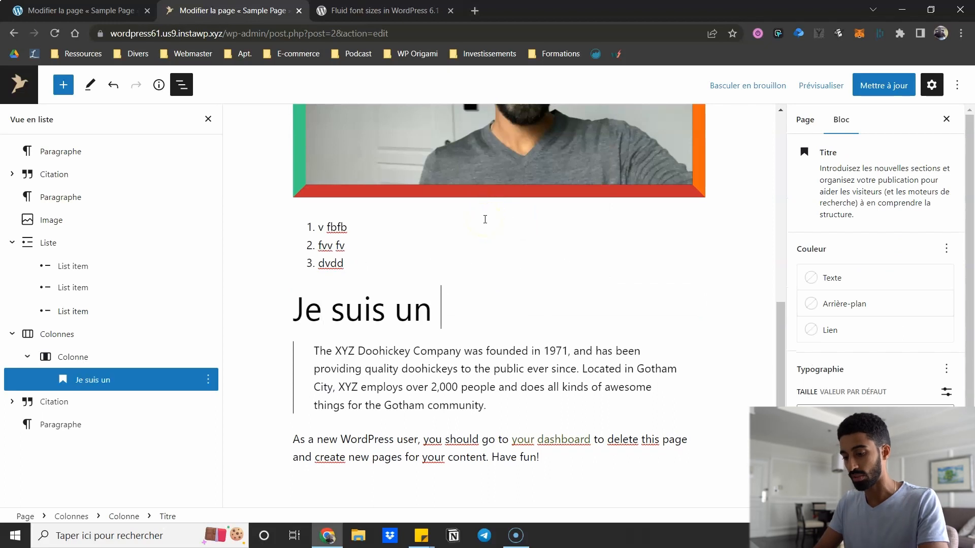
pyautogui.write('titre')
pyautogui.click(83, 356)
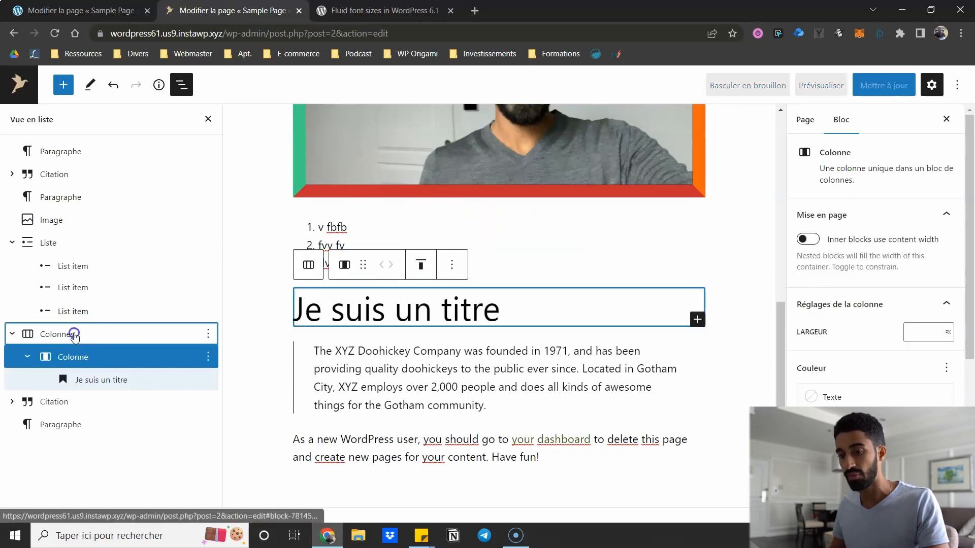
# - Check the Columns block's lock settings without changes, then open the single column's options menu
pyautogui.click(74, 334)
pyautogui.click(207, 335)
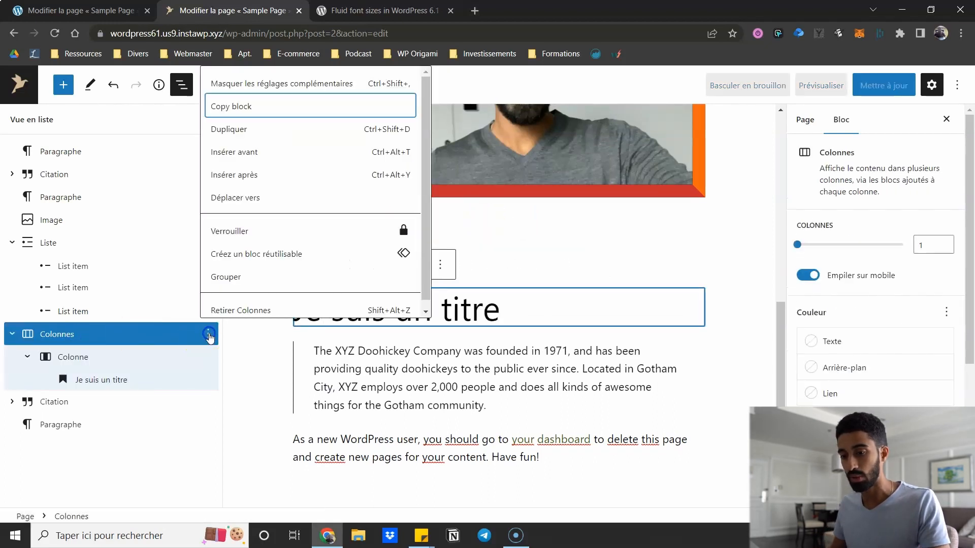
pyautogui.click(275, 235)
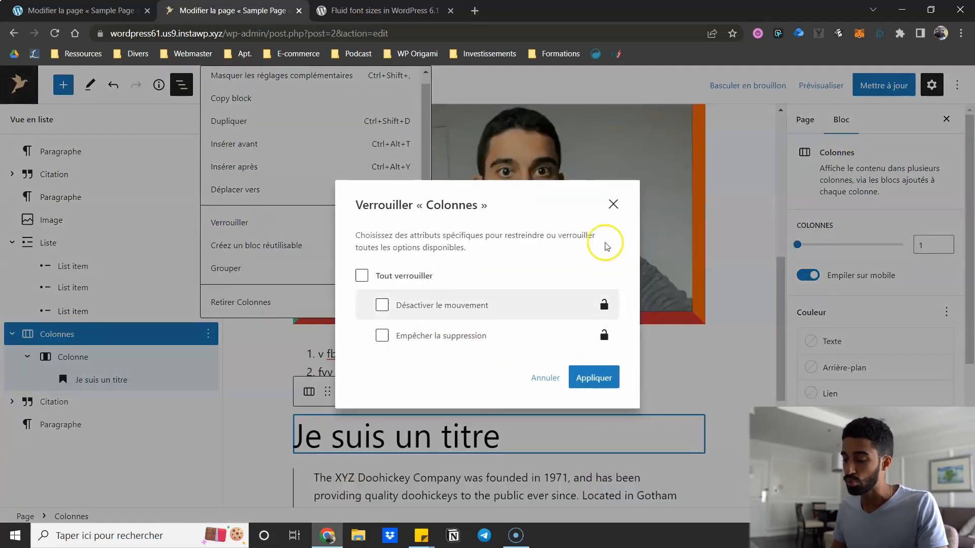
pyautogui.click(614, 202)
pyautogui.click(157, 357)
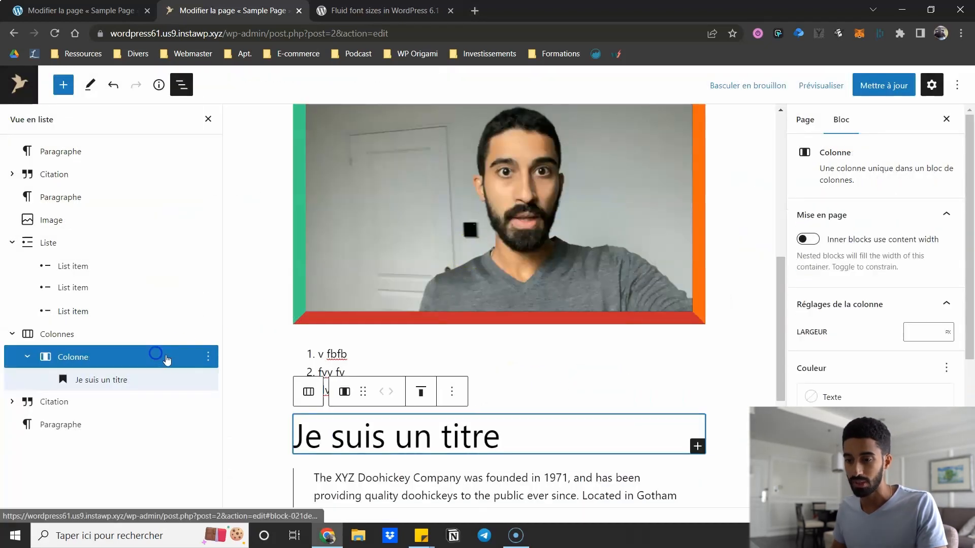
pyautogui.click(206, 355)
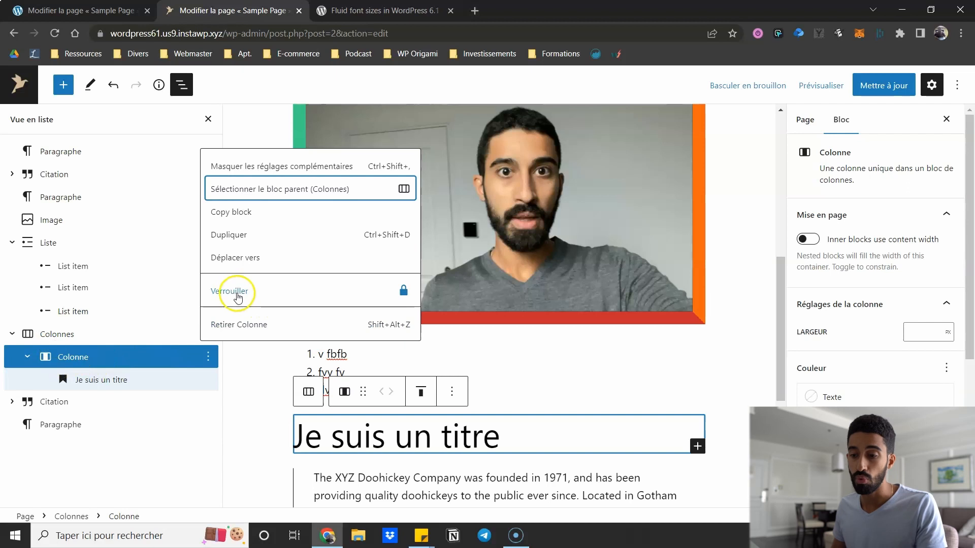
pyautogui.click(238, 297)
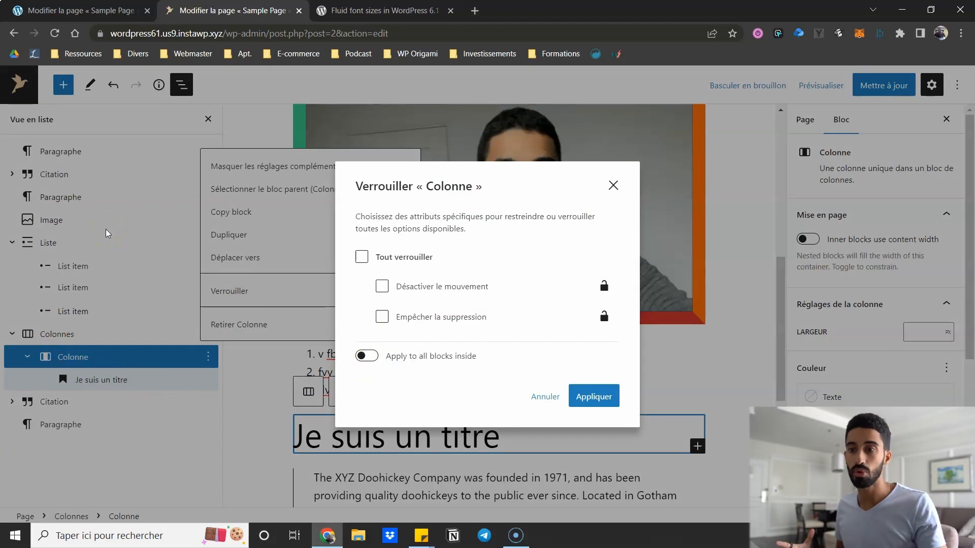
pyautogui.click(361, 257)
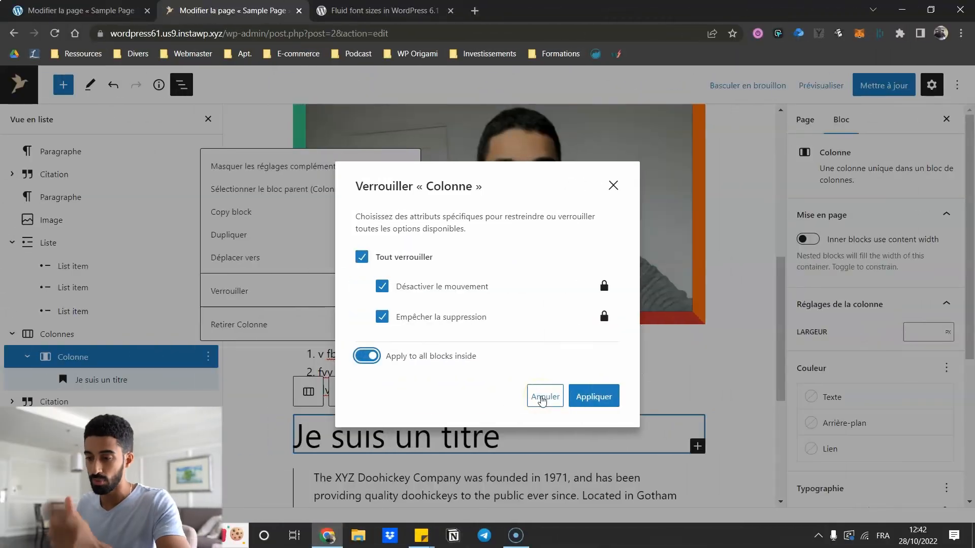
pyautogui.click(368, 357)
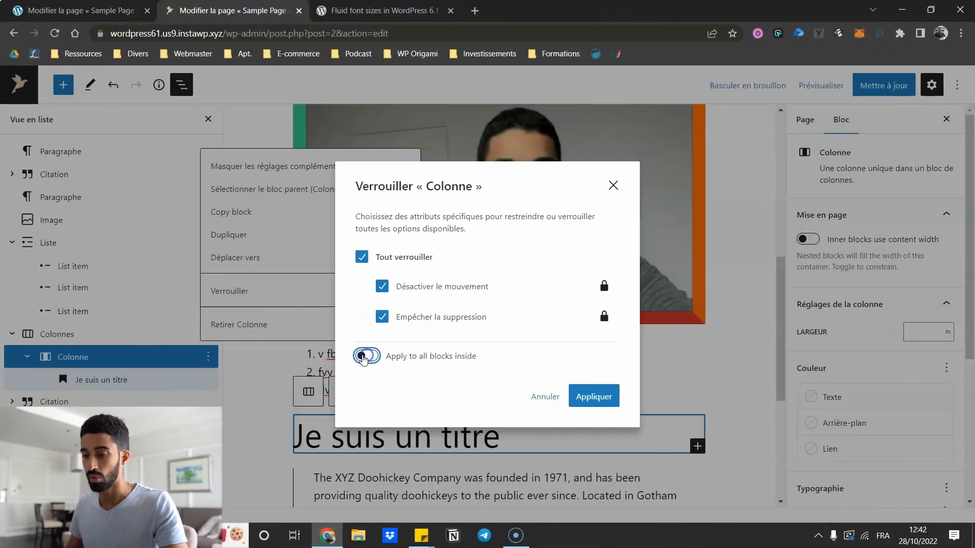
pyautogui.click(540, 397)
pyautogui.click(172, 231)
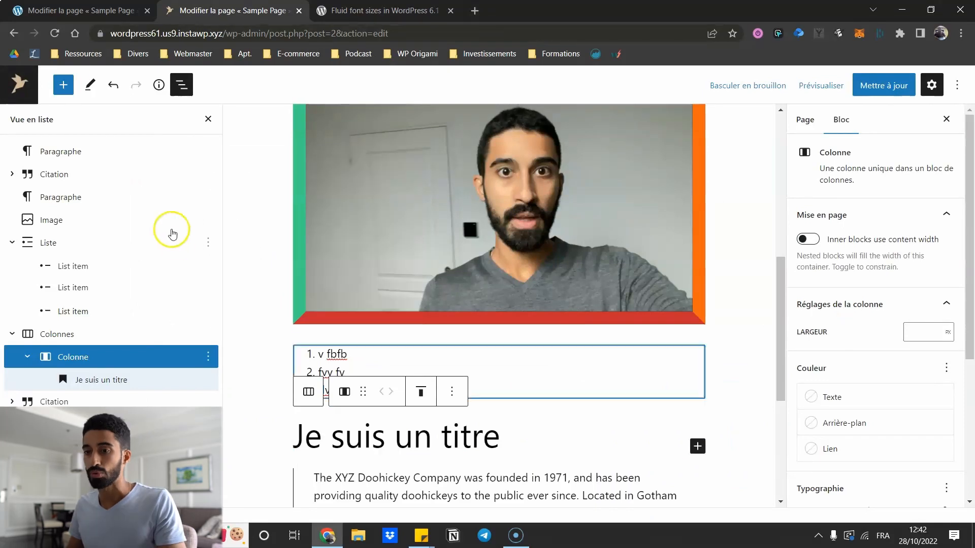
# - Toggle the 'Always open list view' setting in the editor Preferences
pyautogui.click(181, 84)
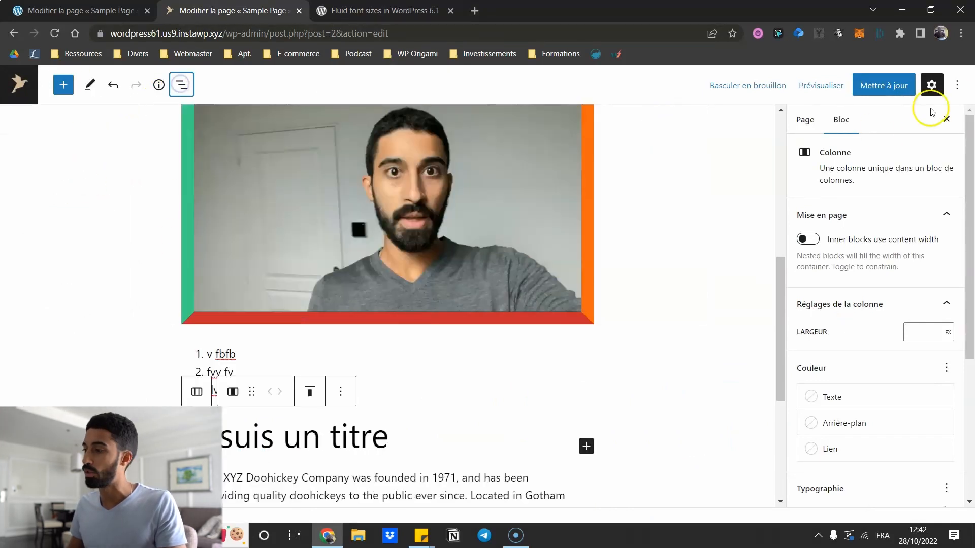
pyautogui.click(956, 90)
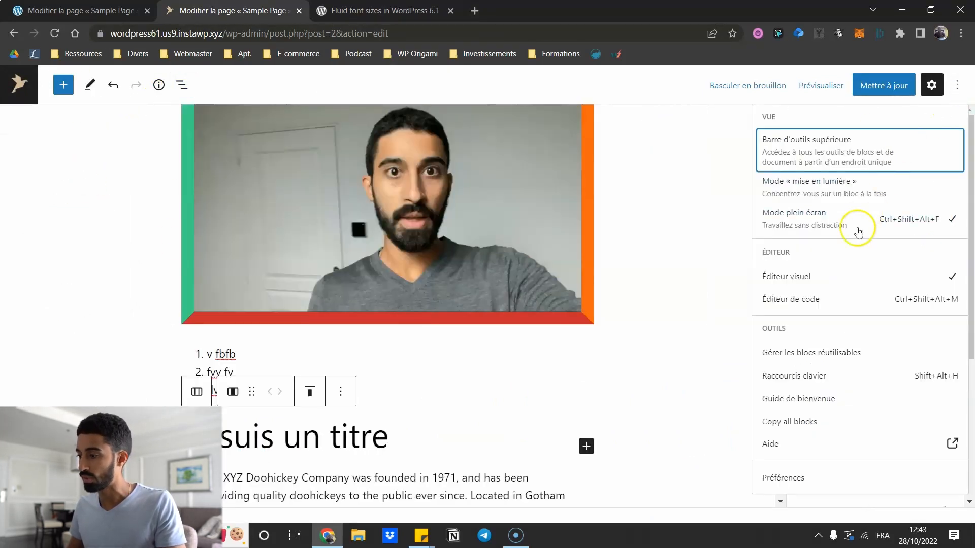
pyautogui.click(783, 479)
pyautogui.scroll(-2, 429, 307)
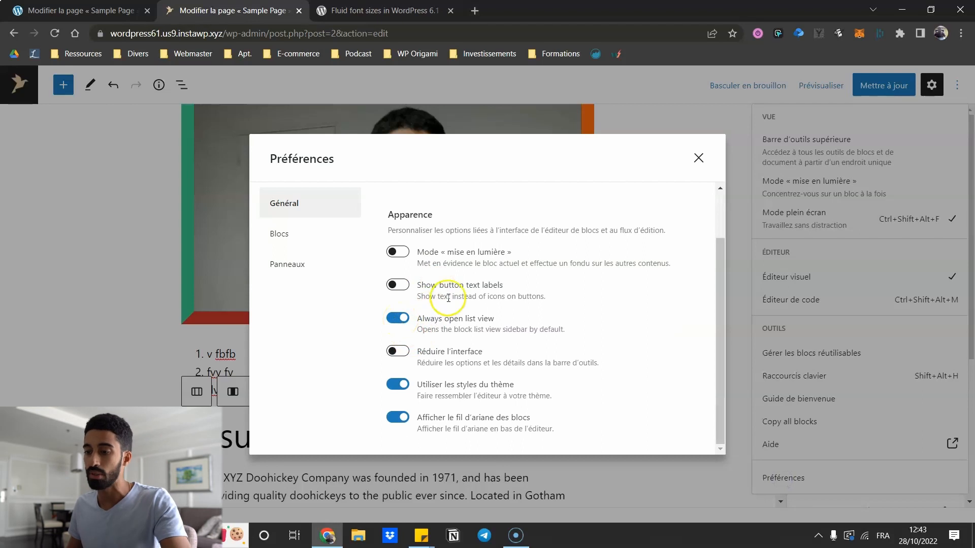
pyautogui.click(393, 320)
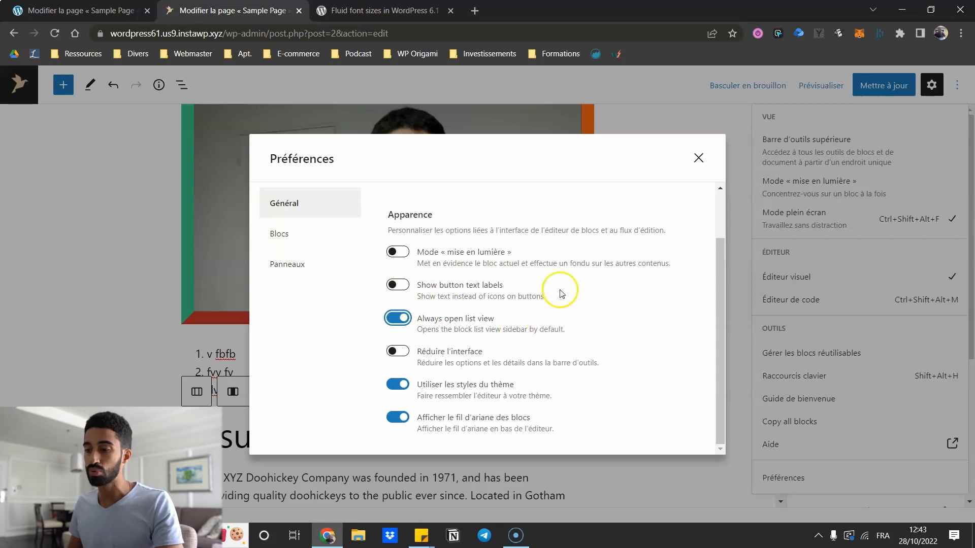
# - Close Preferences, show List View again and bring up the editor's Options menu
pyautogui.click(695, 161)
pyautogui.click(181, 85)
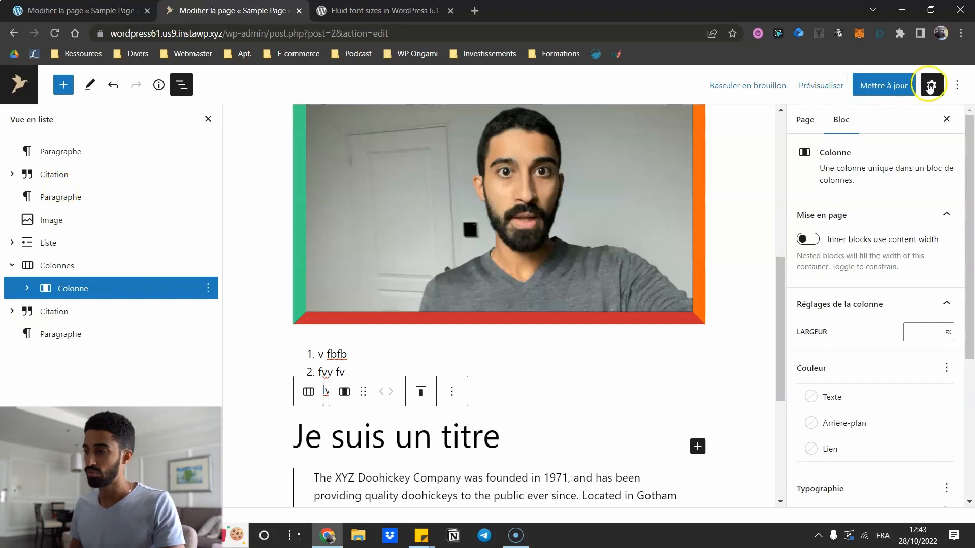
pyautogui.click(957, 86)
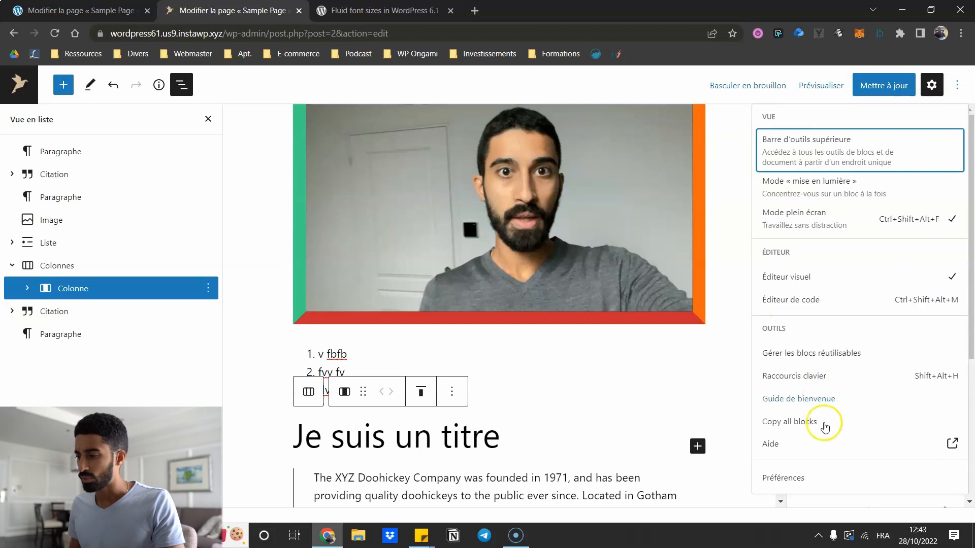
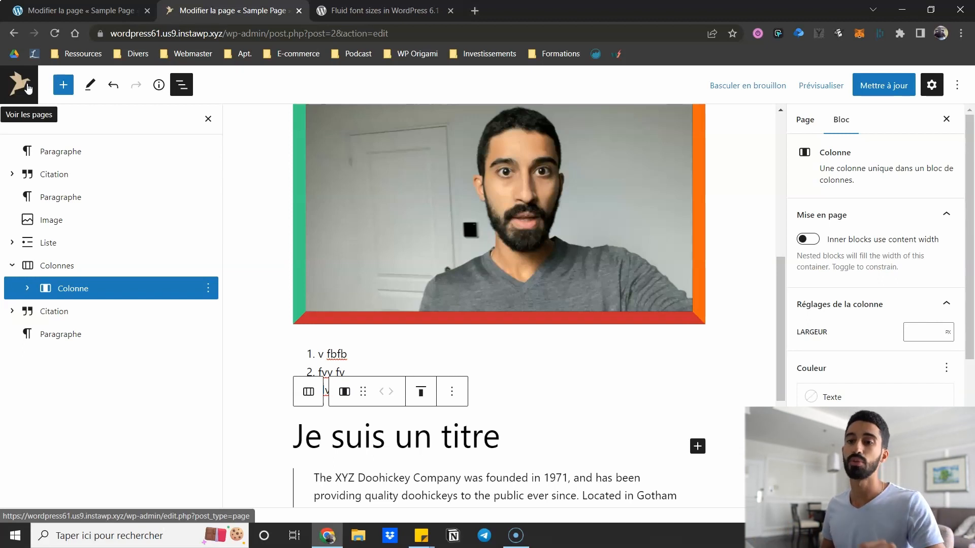
# - Leave the unsaved page, then open Apparence > Éditeur on both the 6.0.3 and 6.1 sites
pyautogui.click(28, 89)
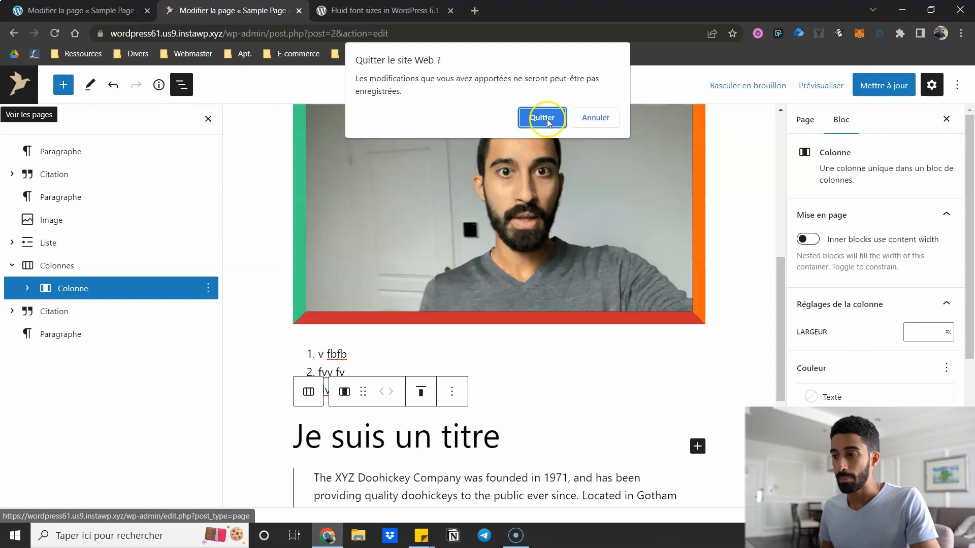
pyautogui.click(544, 118)
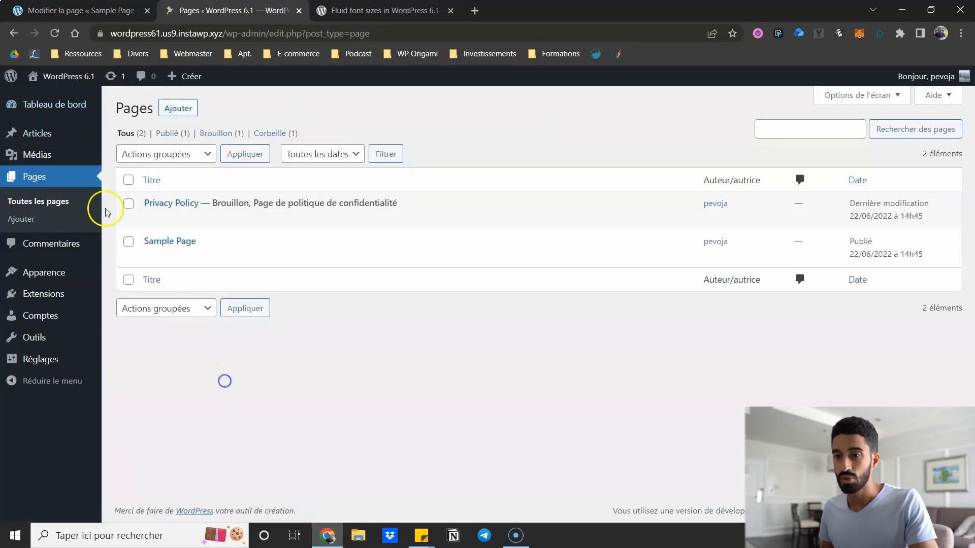
pyautogui.moveTo(4, 83)
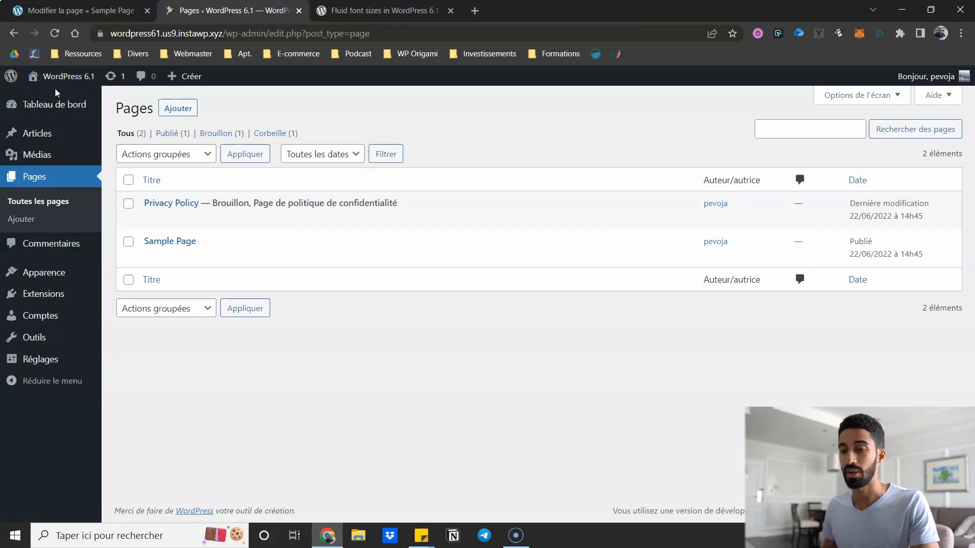
pyautogui.moveTo(41, 274)
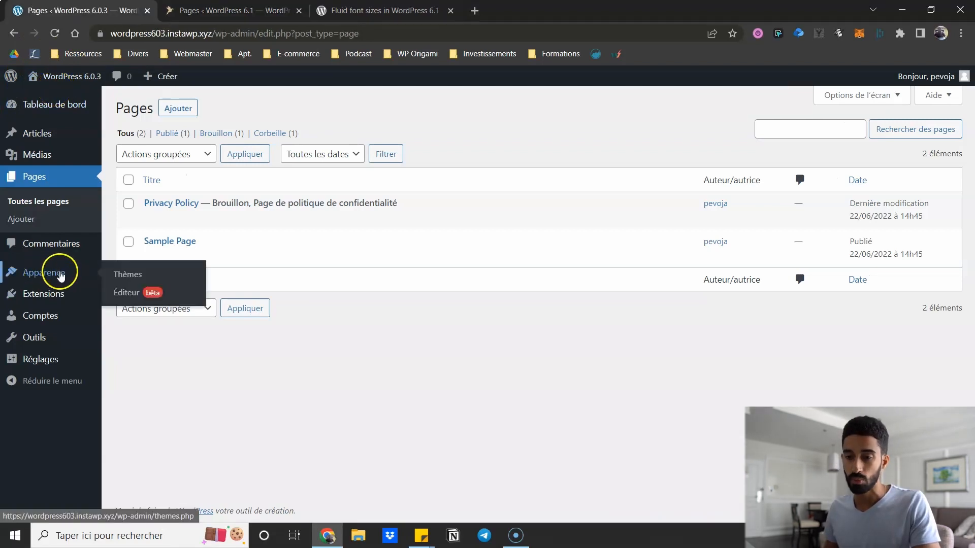
pyautogui.click(133, 296)
pyautogui.click(195, 13)
pyautogui.moveTo(54, 269)
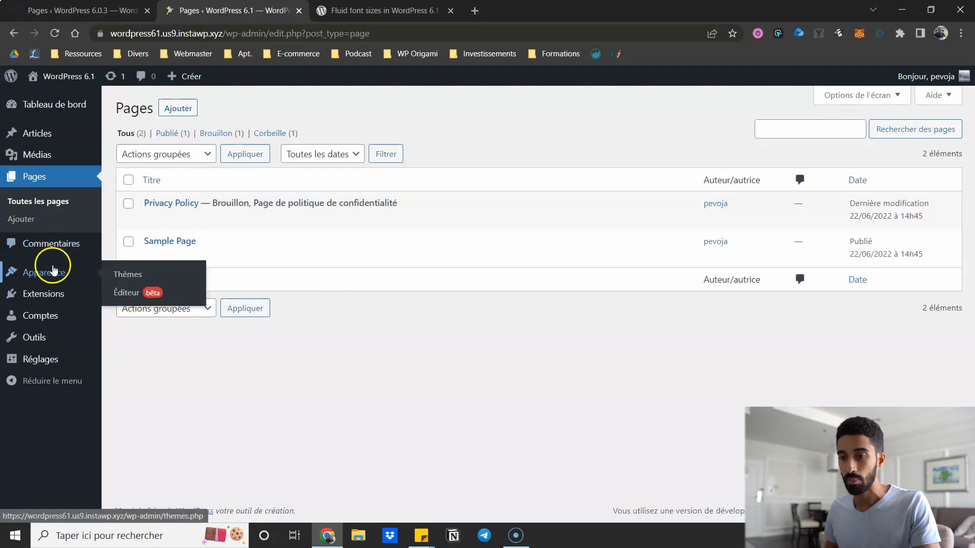
pyautogui.click(126, 293)
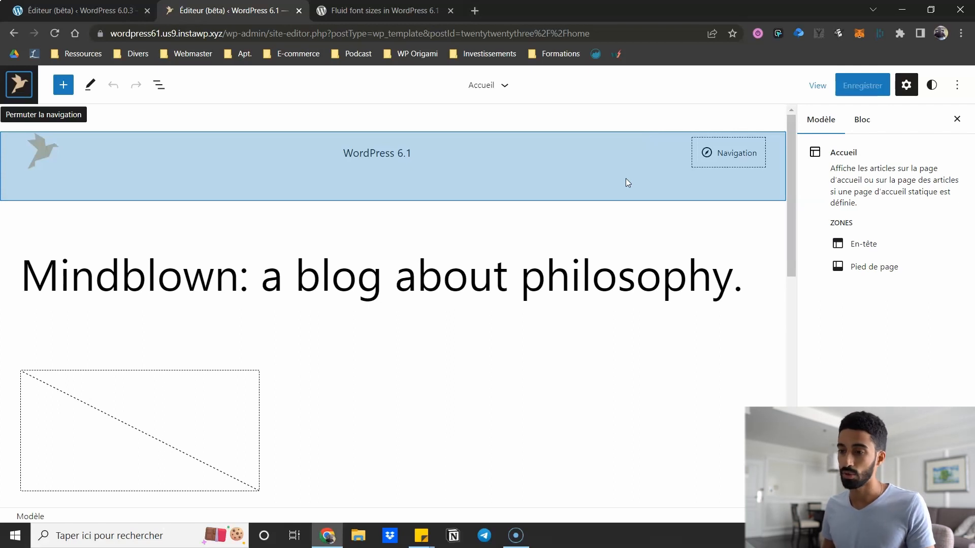
# - Open the Styles panel from the top toolbar and choose Parcourir les styles
pyautogui.click(619, 126)
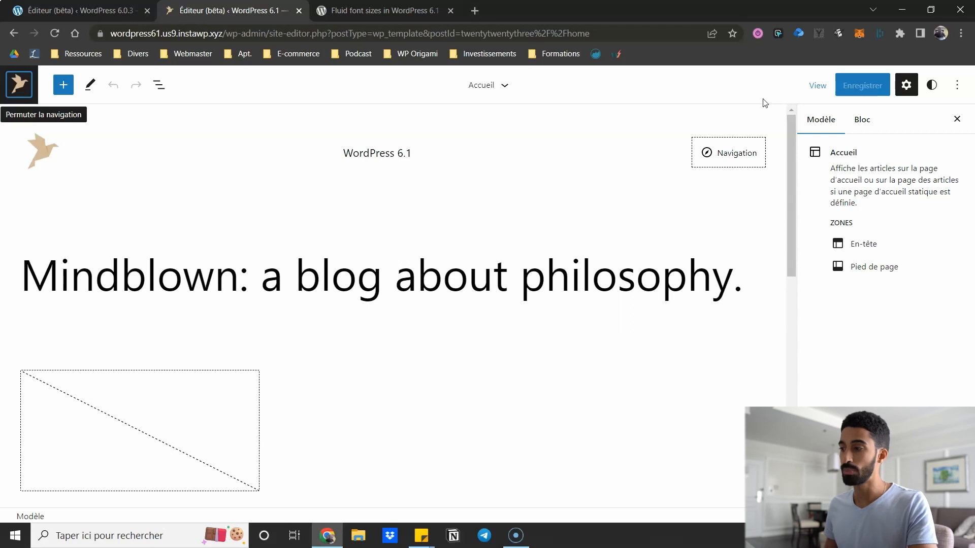
pyautogui.click(928, 87)
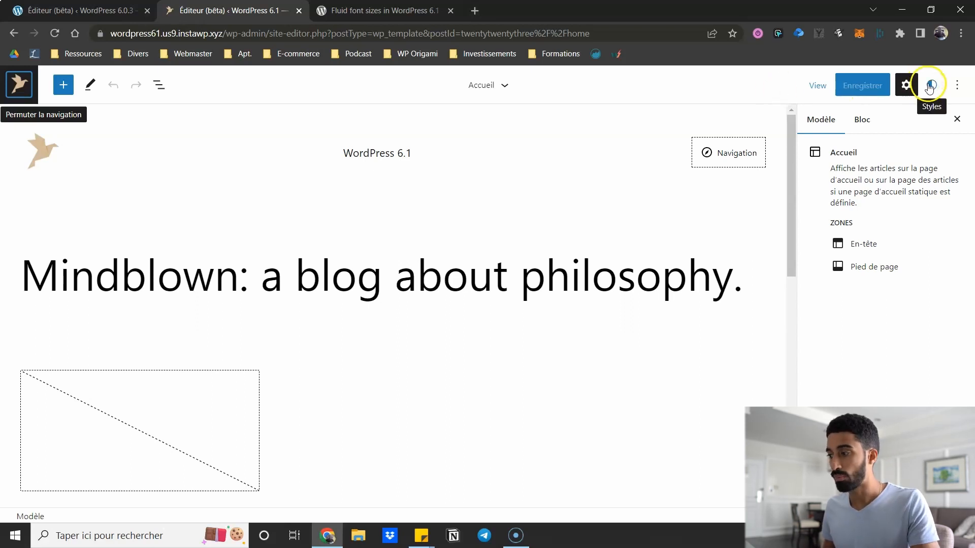
pyautogui.click(8, 90)
pyautogui.click(9, 90)
pyautogui.click(931, 88)
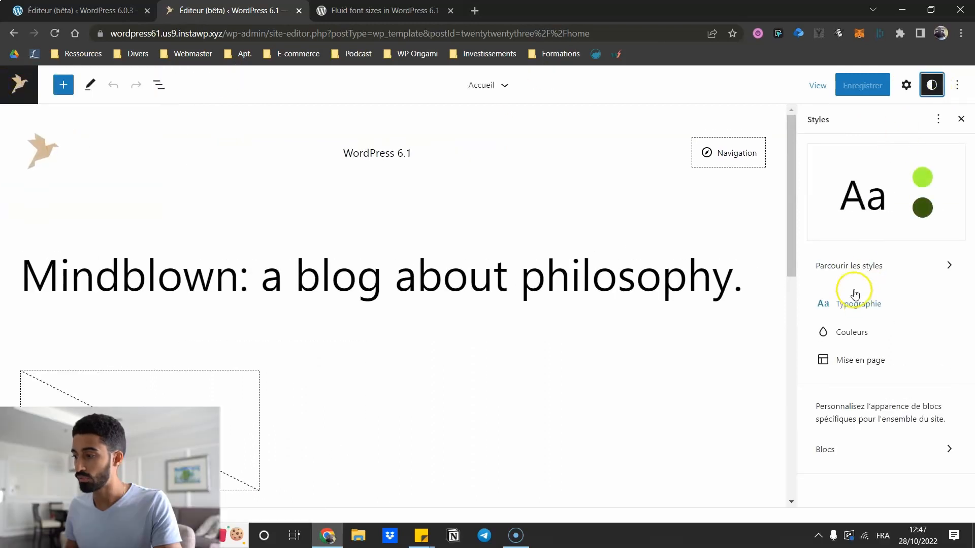
pyautogui.click(863, 272)
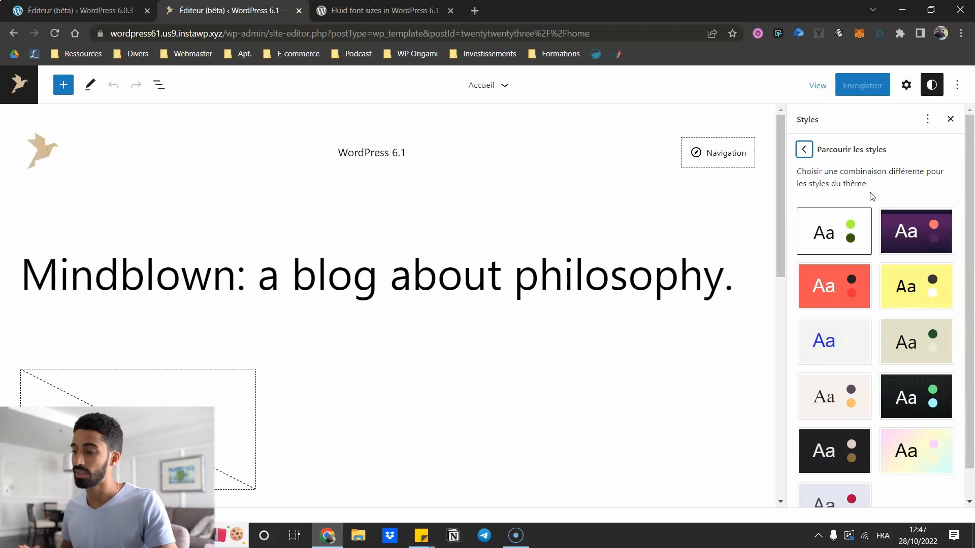
# - Preview the default, Canary, Block out, Aubergine, Electric, Marigold, Pilgrimage and Sherbet style variations
pyautogui.click(852, 217)
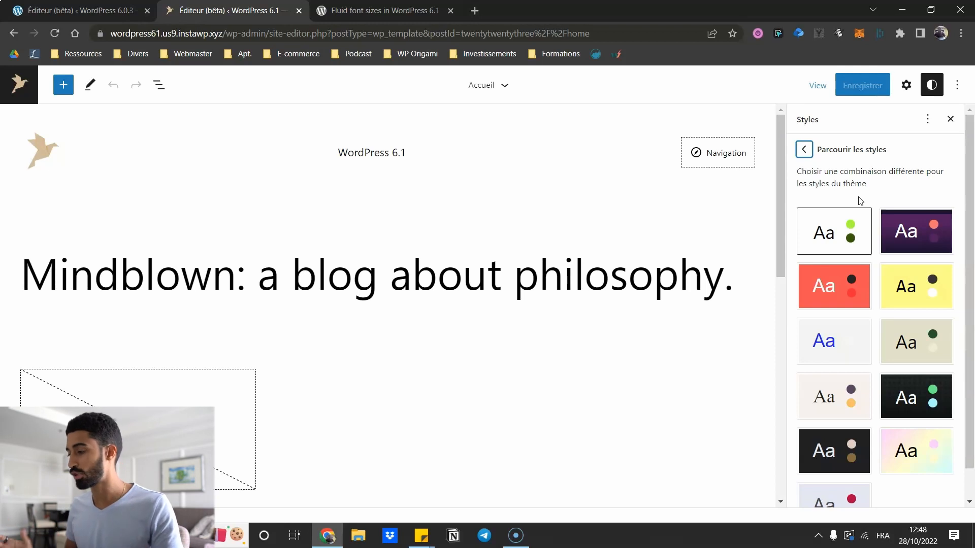
pyautogui.scroll(-1, 863, 213)
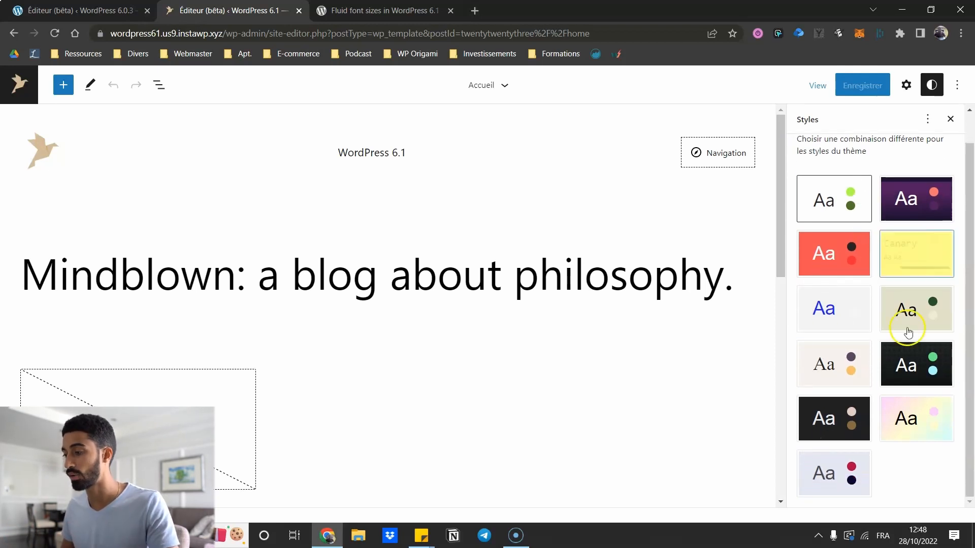
pyautogui.scroll(1, 909, 457)
pyautogui.click(885, 297)
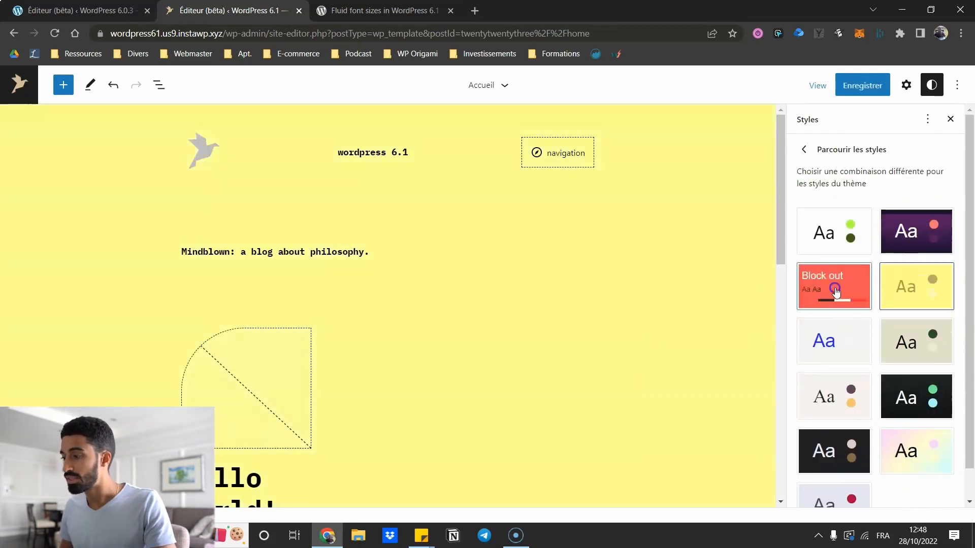
pyautogui.click(835, 284)
pyautogui.click(939, 220)
pyautogui.click(893, 297)
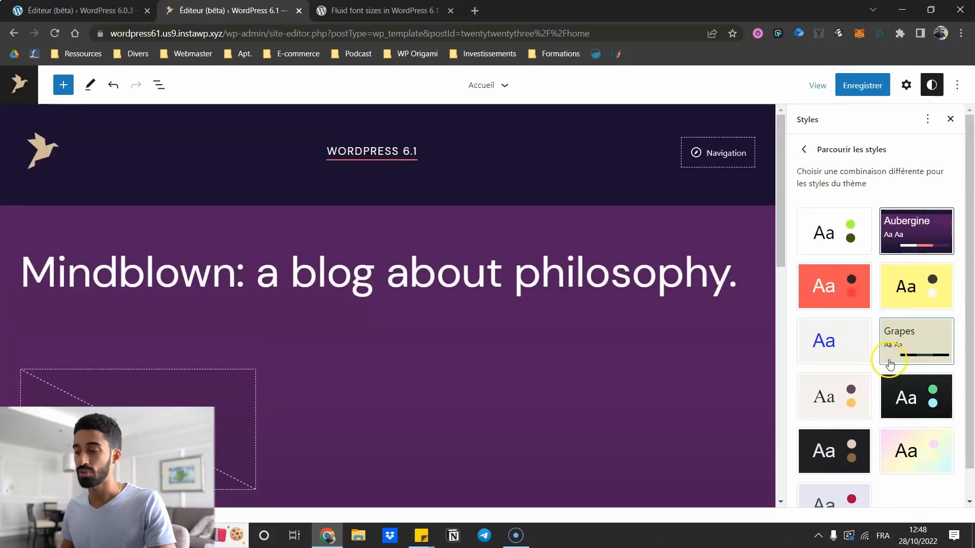
pyautogui.click(845, 349)
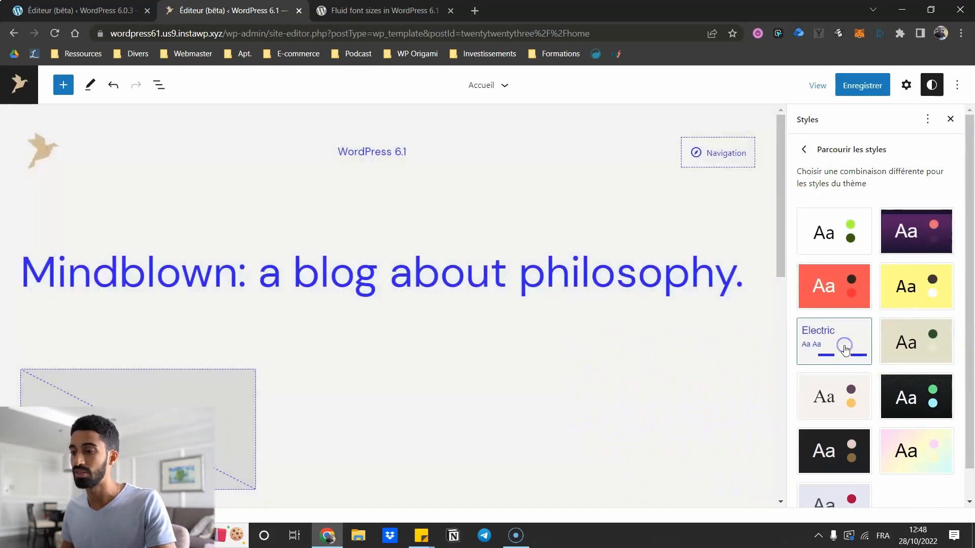
pyautogui.click(844, 402)
pyautogui.click(915, 411)
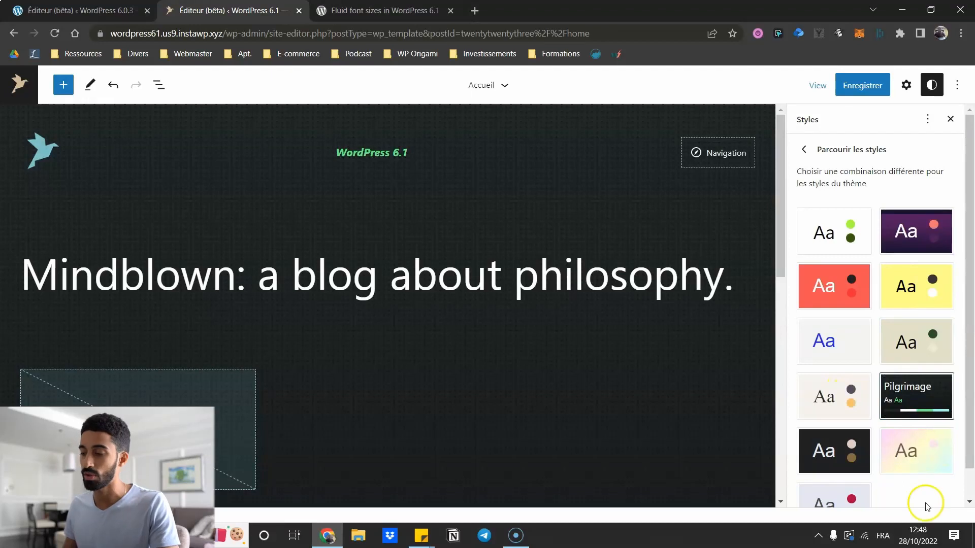
pyautogui.click(907, 464)
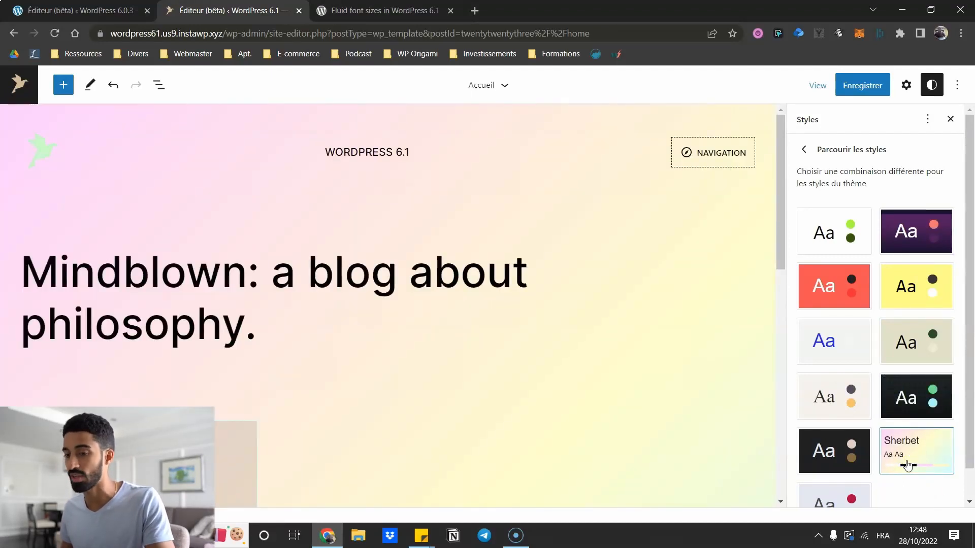
# - Settle on the yellow Canary variation and return to the main Styles overview
pyautogui.scroll(-1, 894, 198)
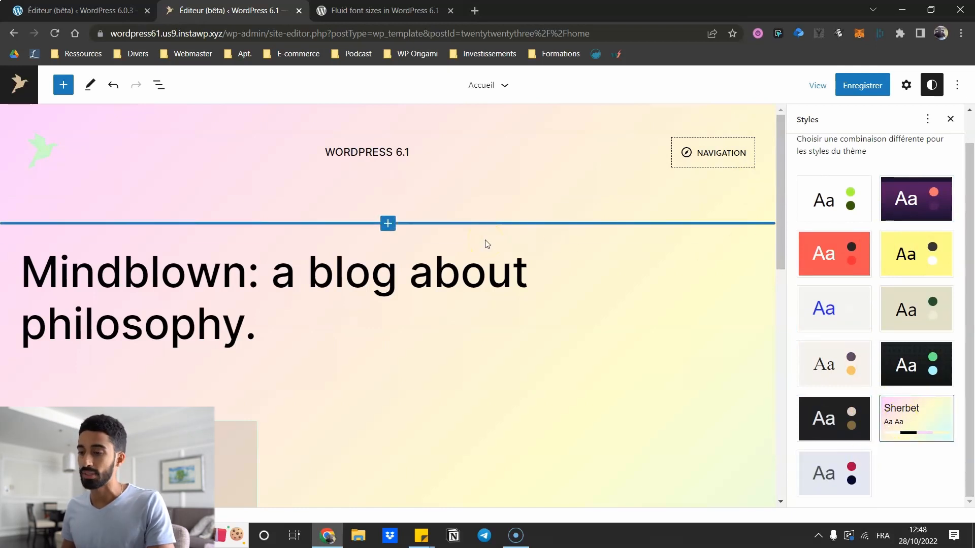
pyautogui.click(922, 254)
pyautogui.click(845, 250)
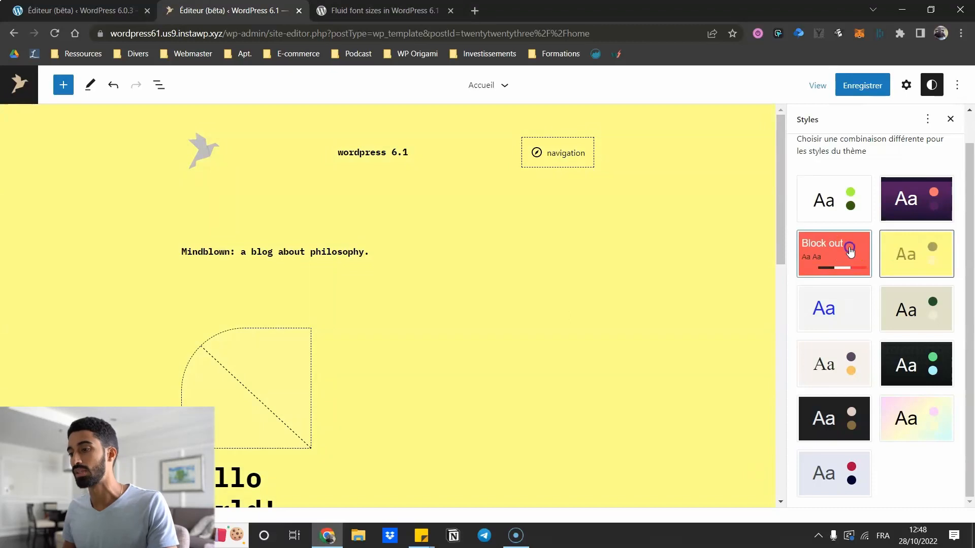
pyautogui.click(928, 254)
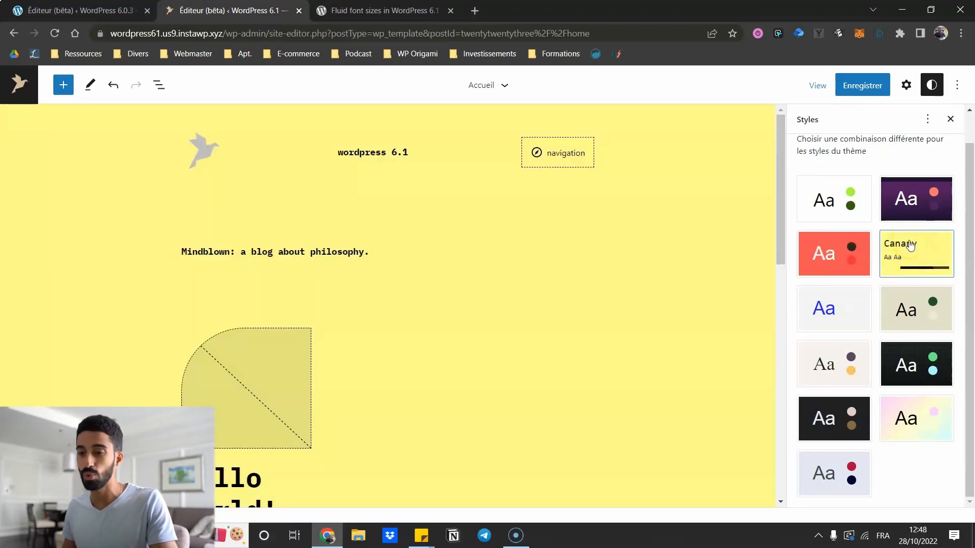
pyautogui.scroll(1, 910, 246)
pyautogui.click(802, 151)
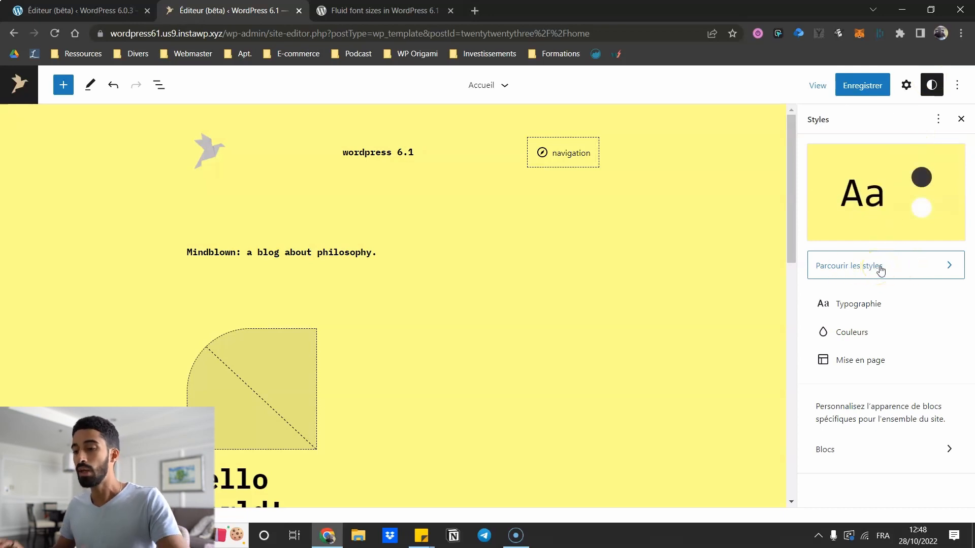
# - Look through the Typographie, Couleurs and Blocs sections of the global styles
pyautogui.click(854, 307)
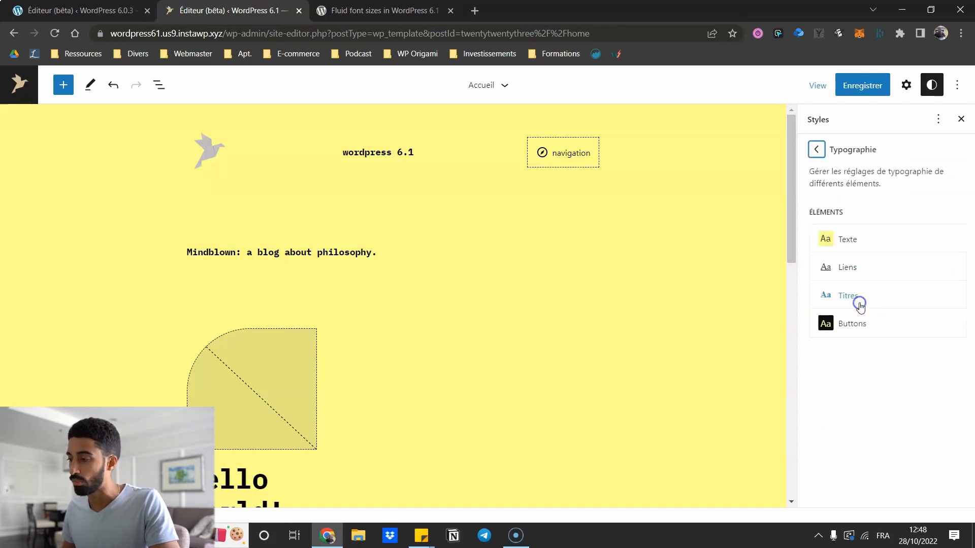
pyautogui.click(814, 149)
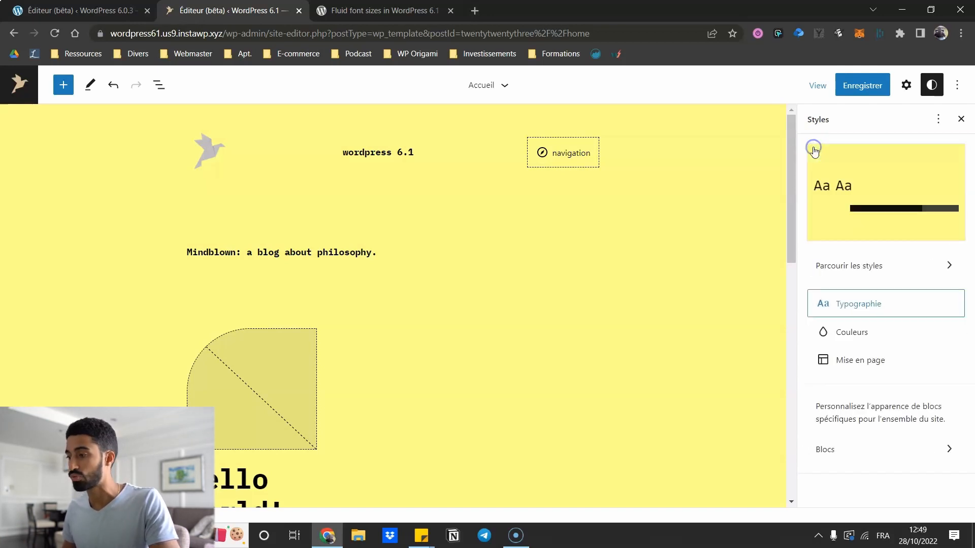
pyautogui.click(855, 307)
pyautogui.click(814, 148)
pyautogui.click(857, 332)
pyautogui.click(814, 149)
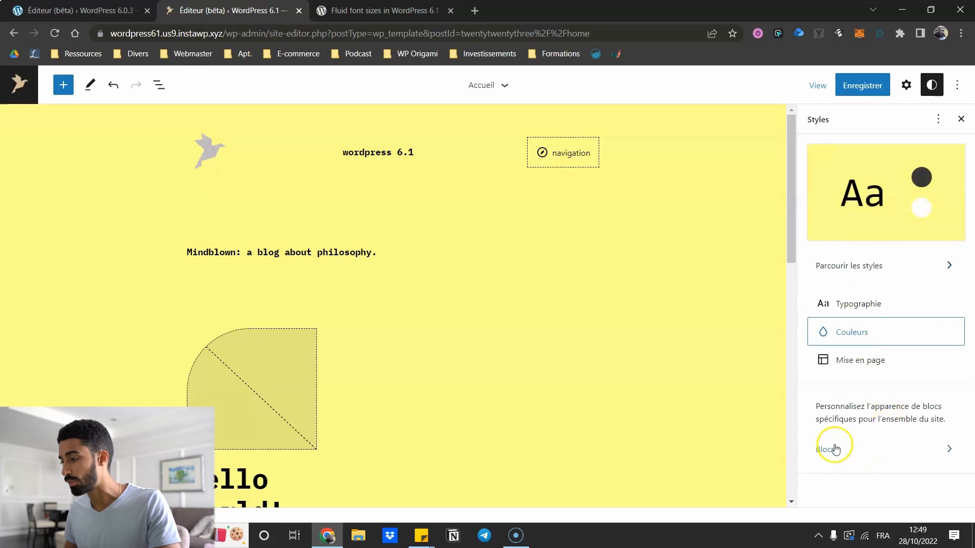
pyautogui.click(835, 449)
pyautogui.scroll(-5, 825, 325)
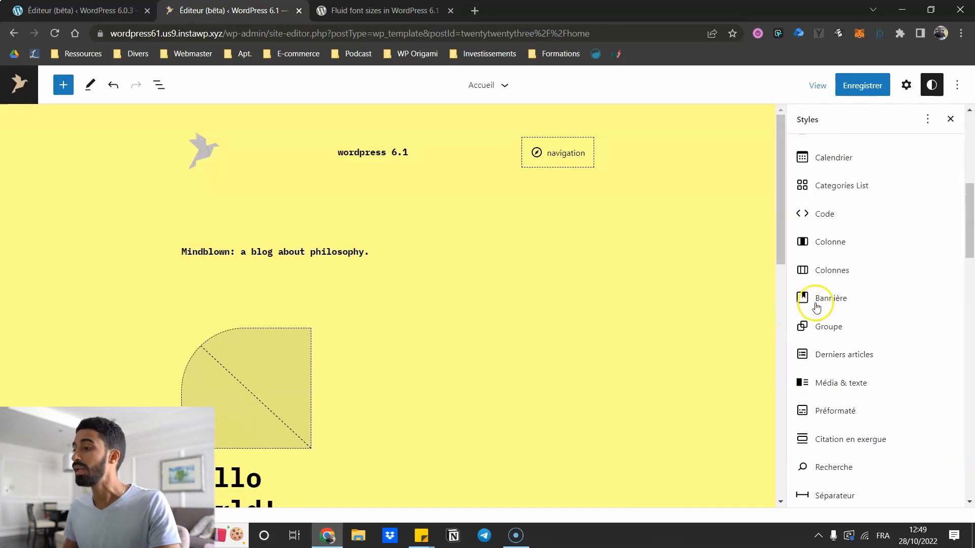
pyautogui.scroll(5, 822, 274)
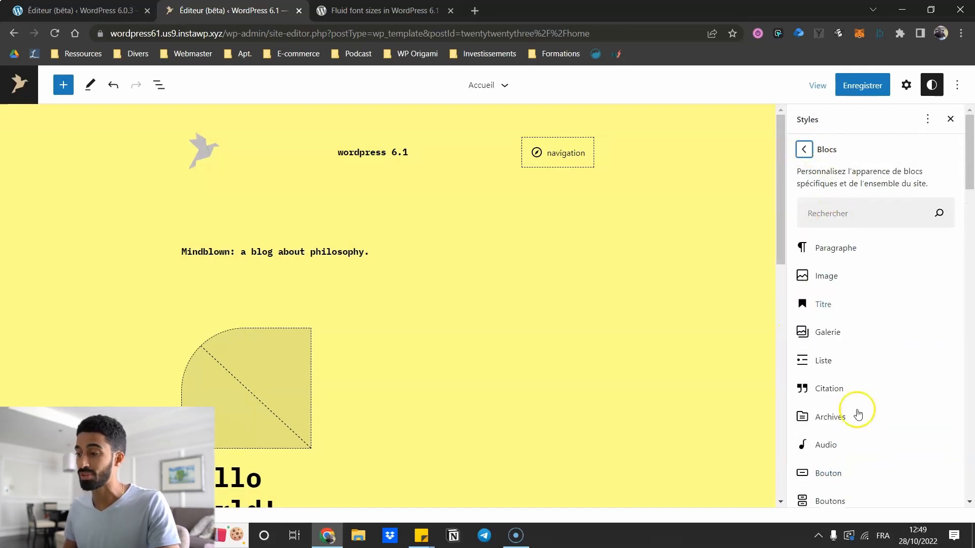
pyautogui.click(805, 149)
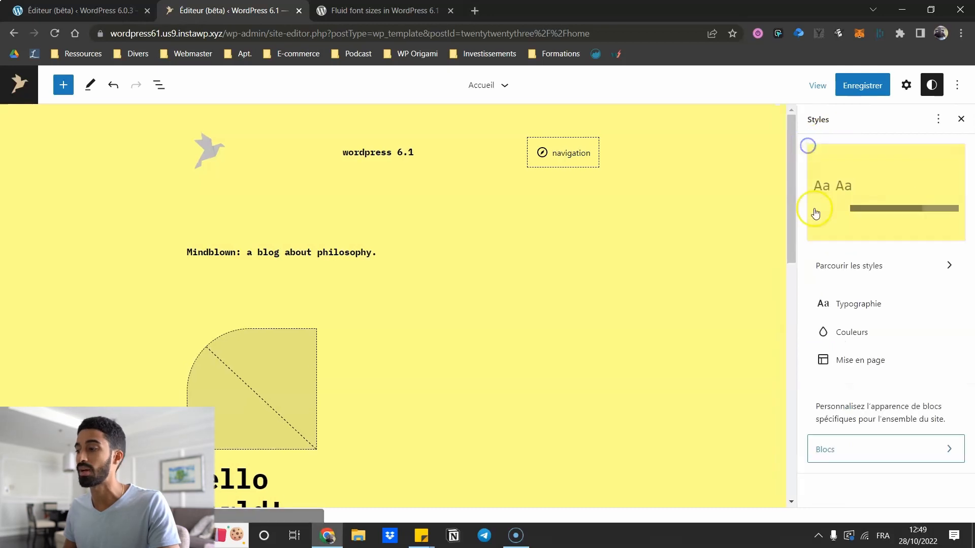
# - Check the link typography settings, then show the Modèles list from the site navigation
pyautogui.click(853, 303)
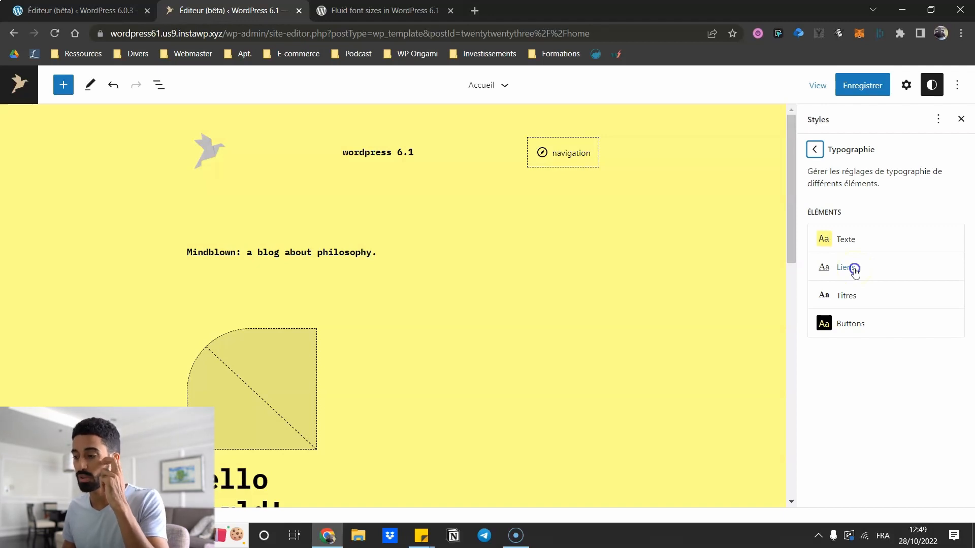
pyautogui.click(855, 268)
pyautogui.click(816, 150)
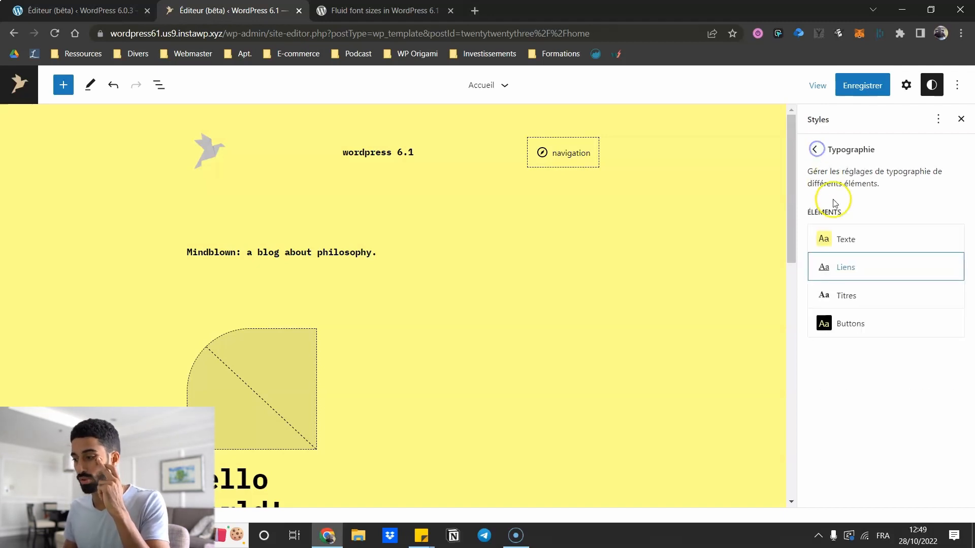
pyautogui.click(11, 91)
pyautogui.click(71, 229)
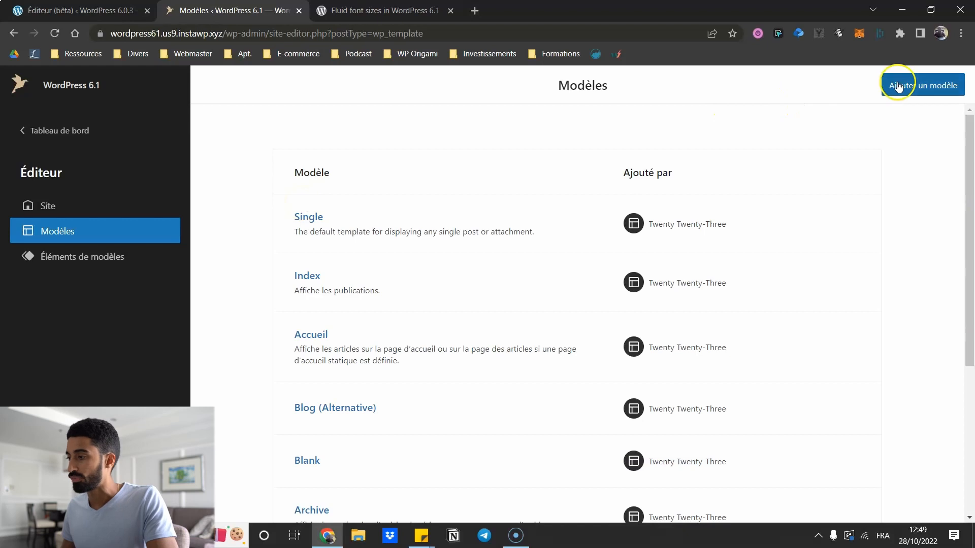
# - Compare the Ajouter un modèle template types offered in WordPress 6.0.3 versus 6.1
pyautogui.click(102, 10)
pyautogui.click(12, 87)
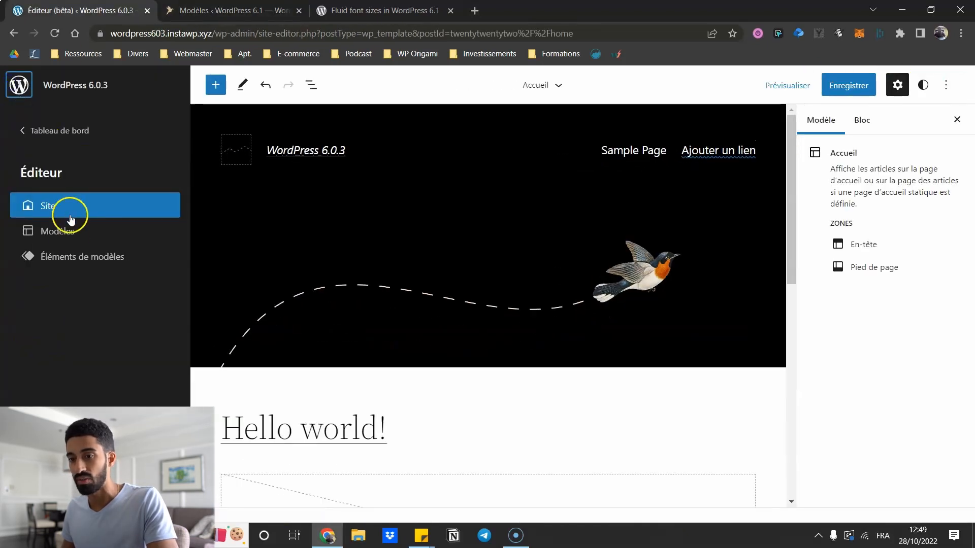
pyautogui.click(70, 231)
pyautogui.click(924, 91)
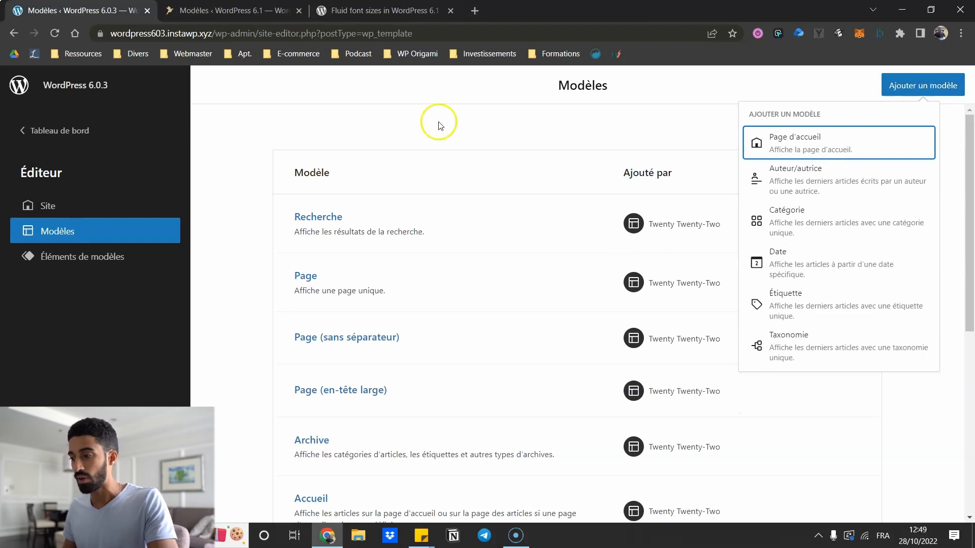
pyautogui.hotkey('ctrl', 'Tab')
pyautogui.click(935, 82)
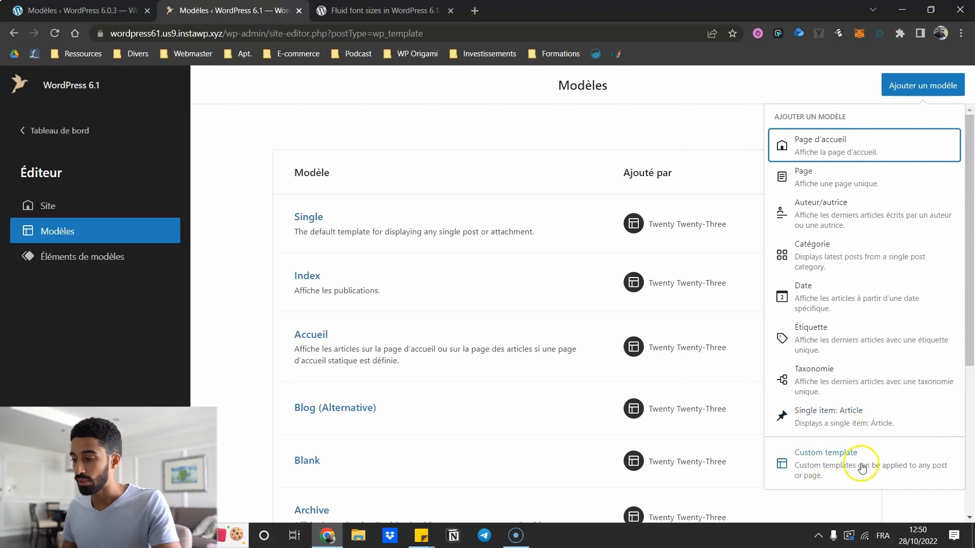
# - Create a Custom template with Créer, then close the template types list
pyautogui.click(825, 455)
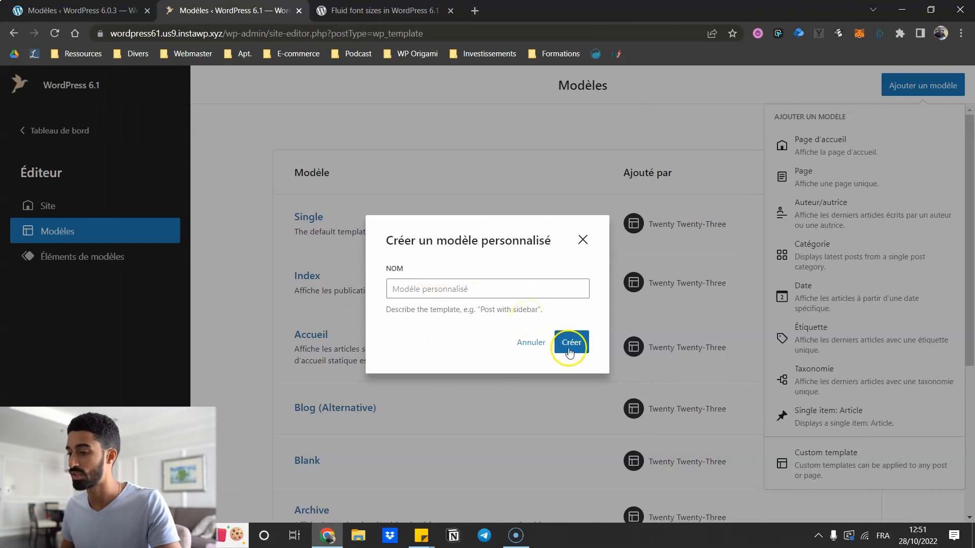
pyautogui.click(570, 343)
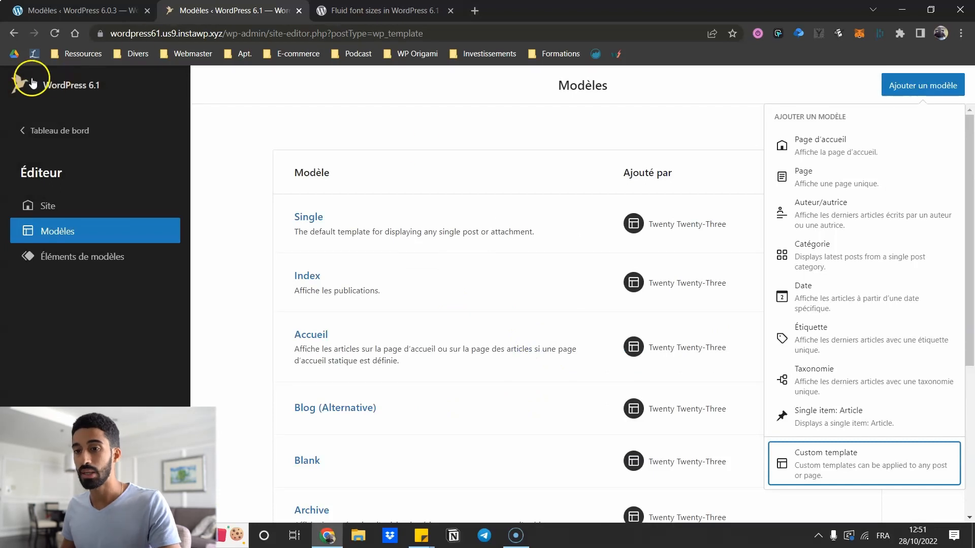
pyautogui.click(32, 83)
# - Leave the site editor, edit Hello world! and open its Modèle dropdown with Modèle par défaut and Blank
pyautogui.click(39, 130)
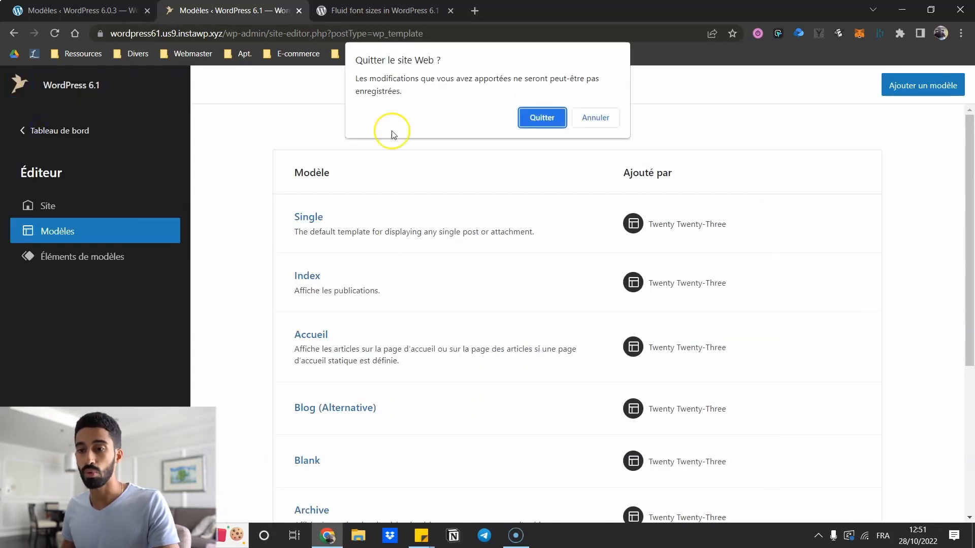
pyautogui.click(541, 115)
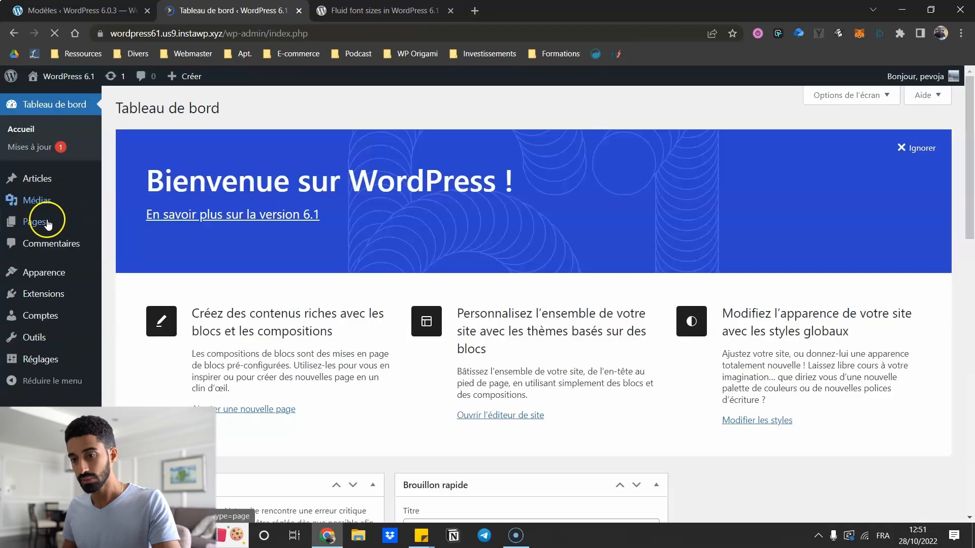
pyautogui.click(37, 178)
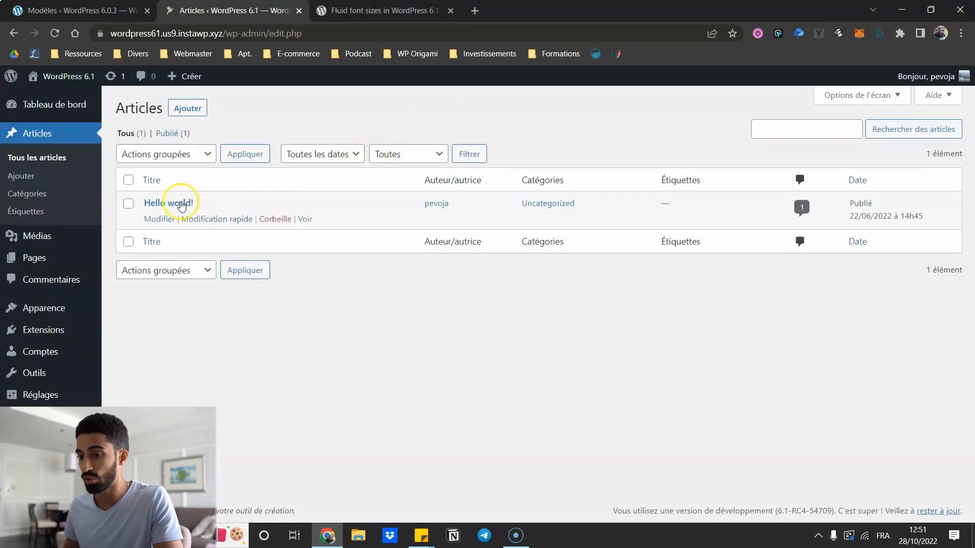
pyautogui.click(171, 202)
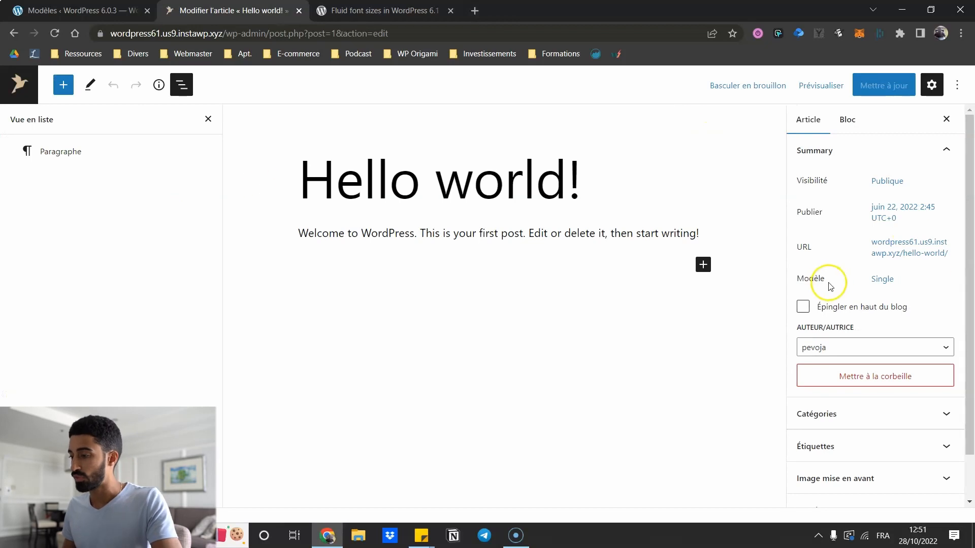
pyautogui.click(872, 278)
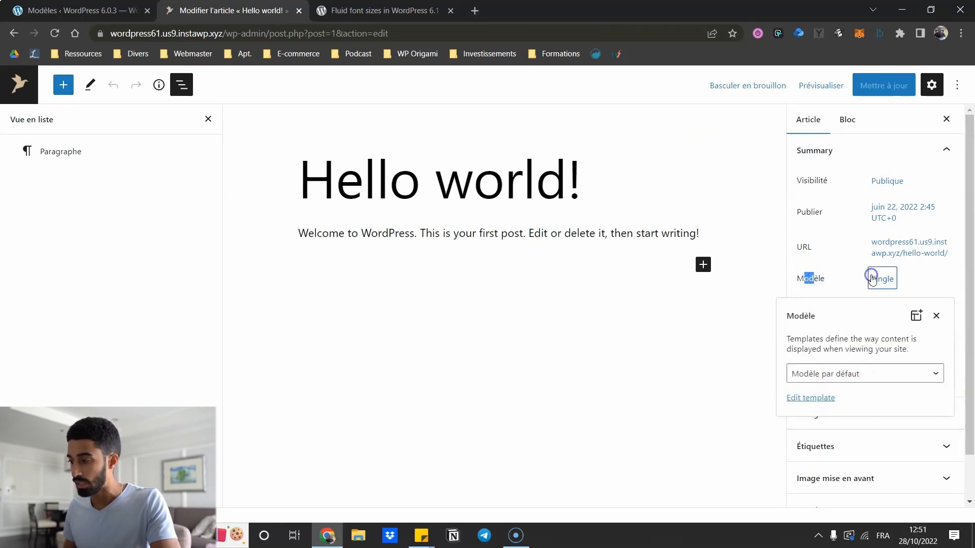
pyautogui.click(843, 374)
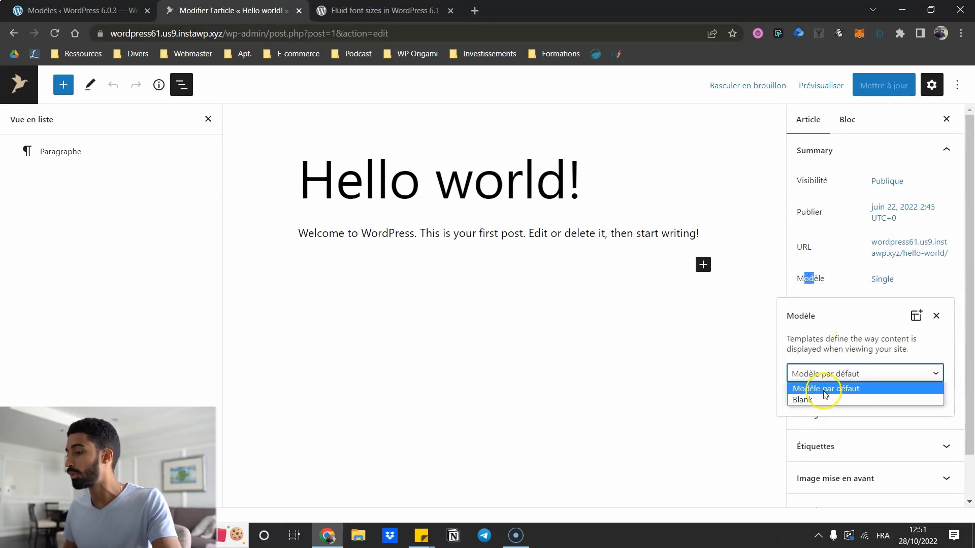